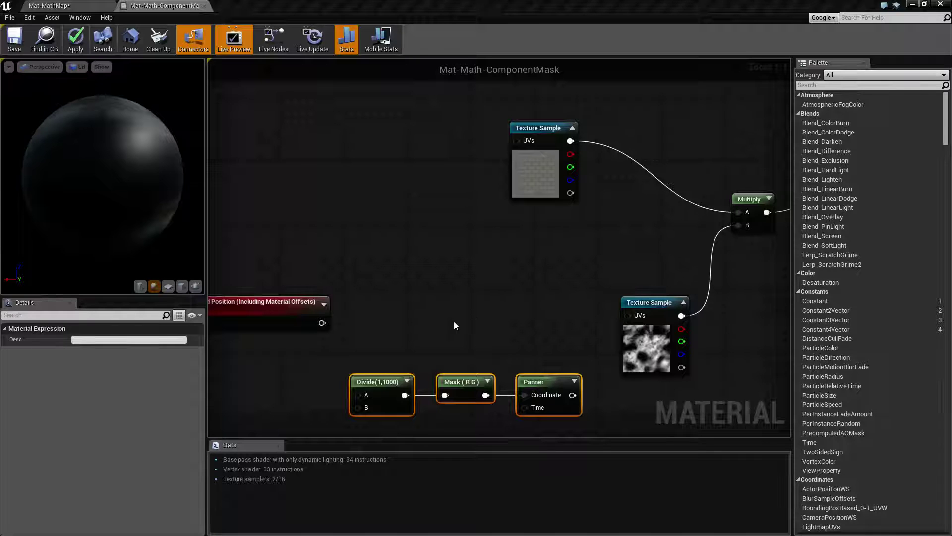
right_click_drag(455, 323, 500, 290)
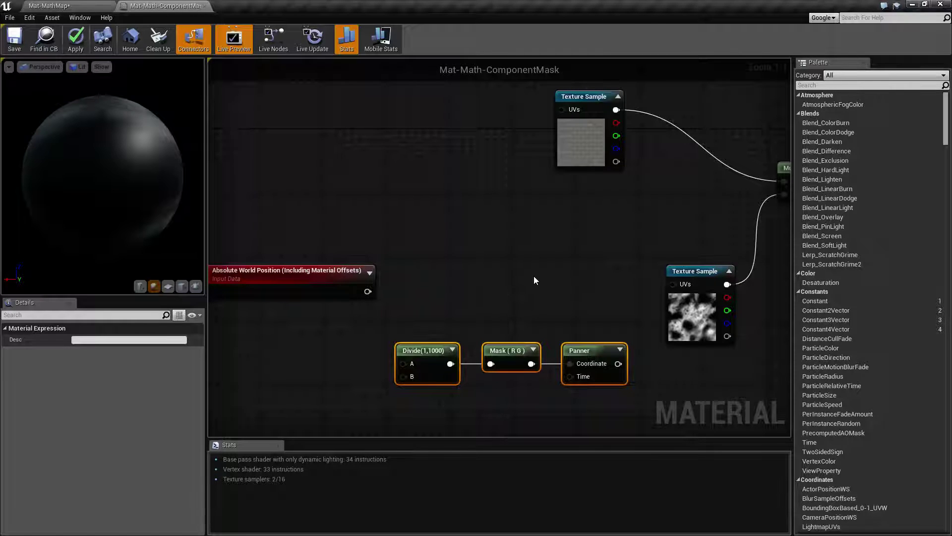
right_click_drag(565, 256, 518, 290)
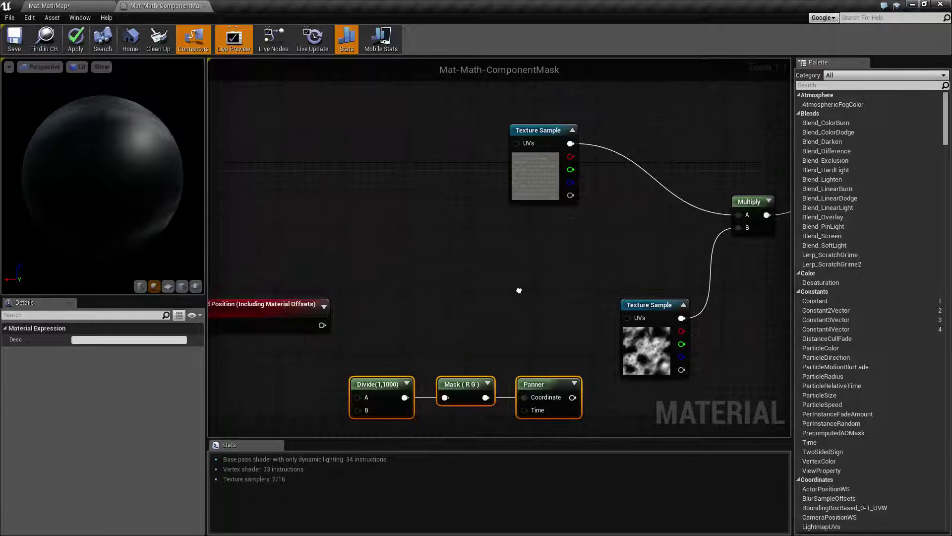
left_click(539, 175)
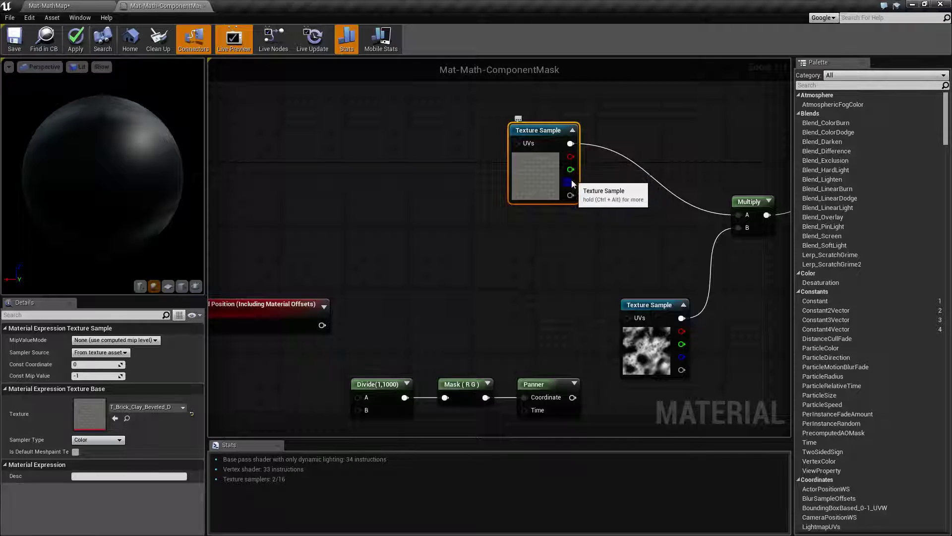
right_click_drag(517, 253, 472, 237)
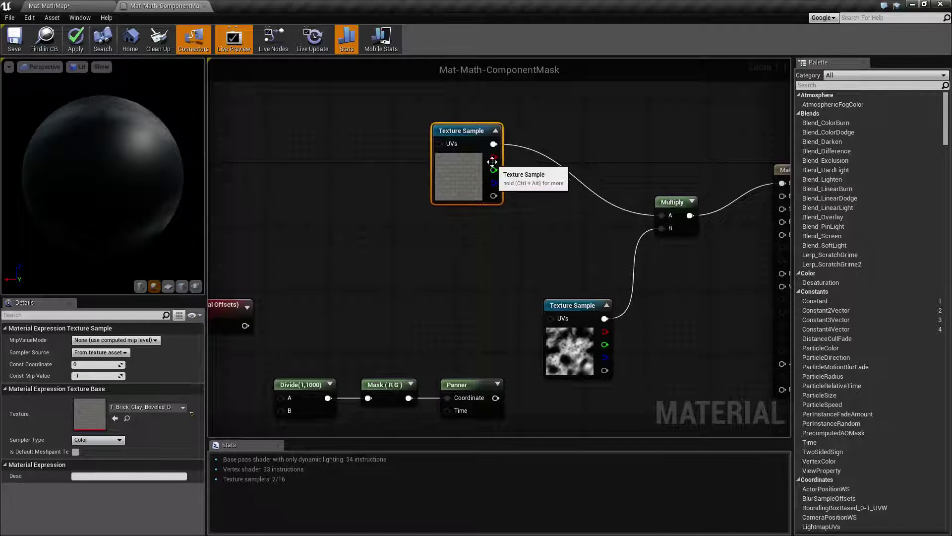
left_click_drag(494, 170, 546, 227)
left_click(513, 237)
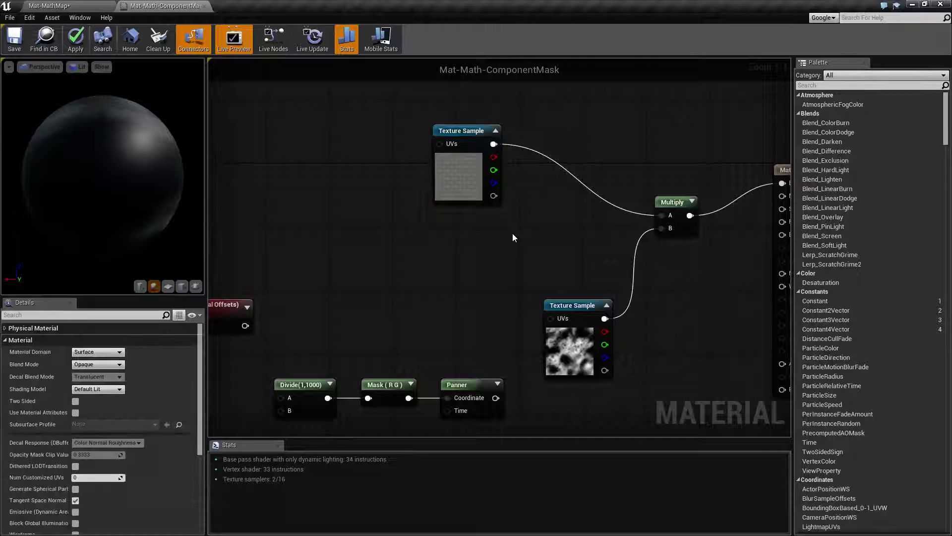
Step: Add a ComponentMask node in the empty graph area above the Divide, Mask and Panner chain
right_click_drag(401, 282, 484, 256)
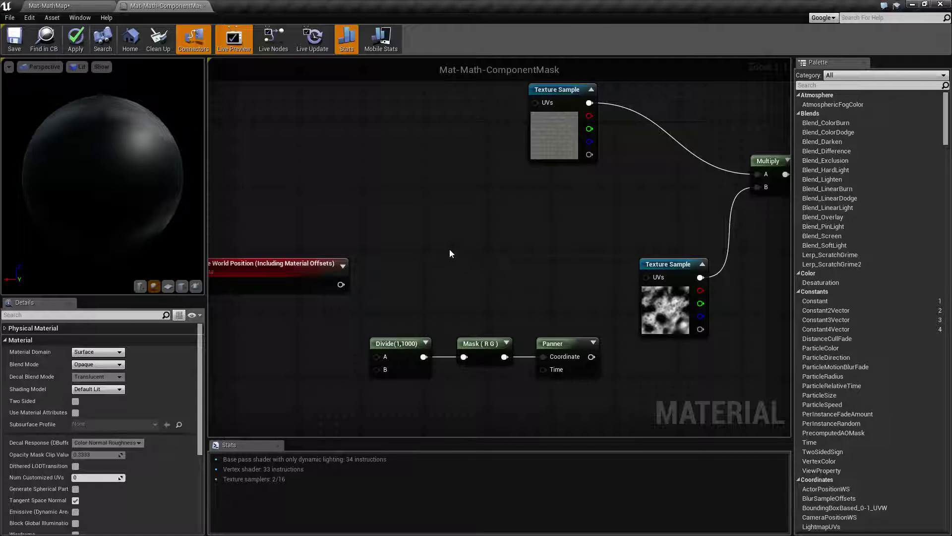
right_click(443, 235)
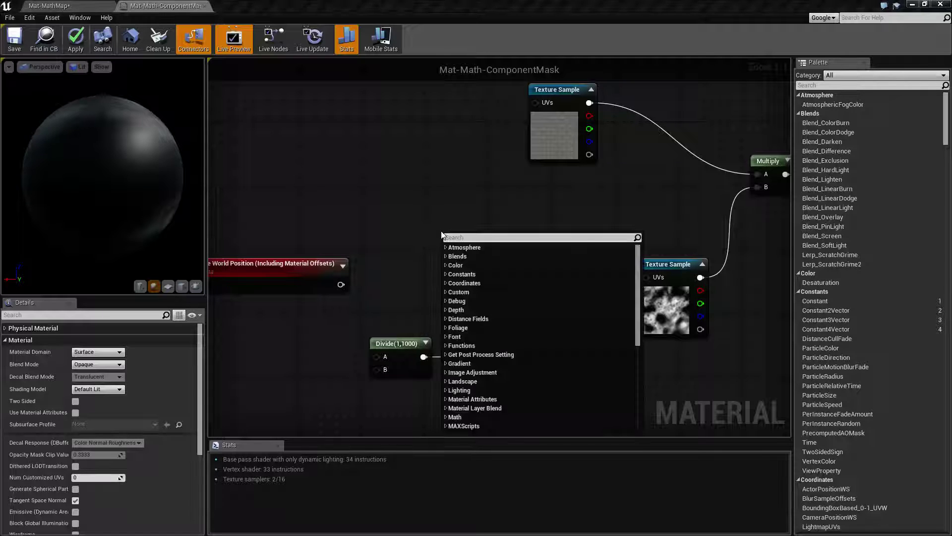
type("mask")
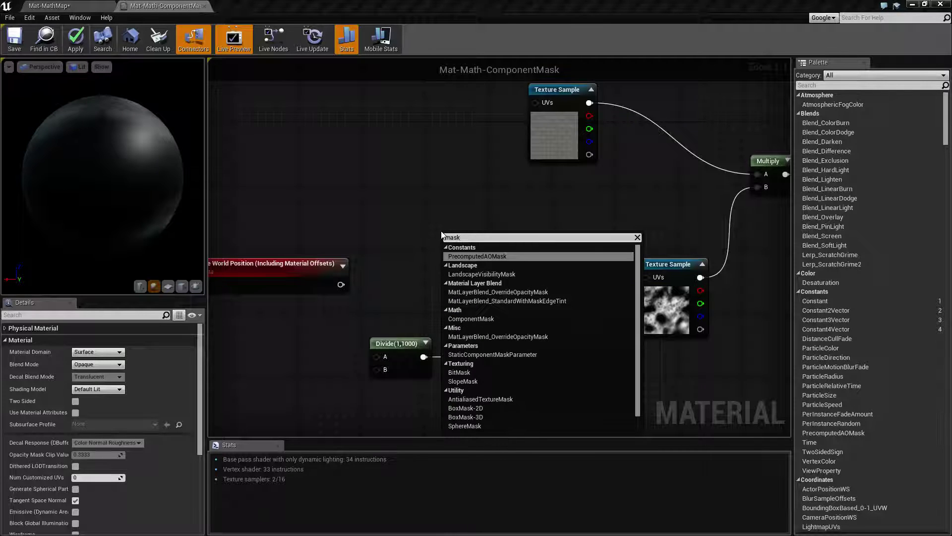
left_click(467, 321)
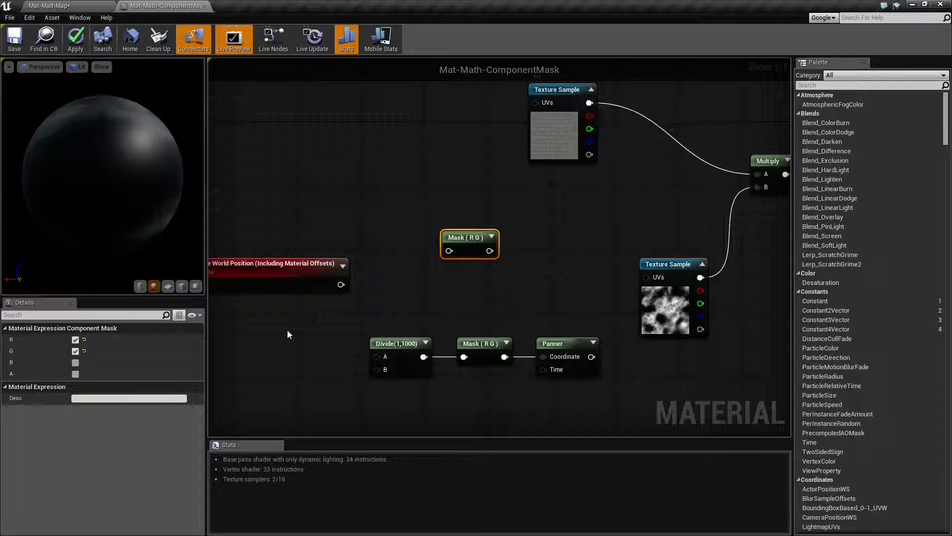
Step: Duplicate the brick Texture Sample and feed its combined color output into the new Mask node, with the mask's preview expanded
left_click(546, 89)
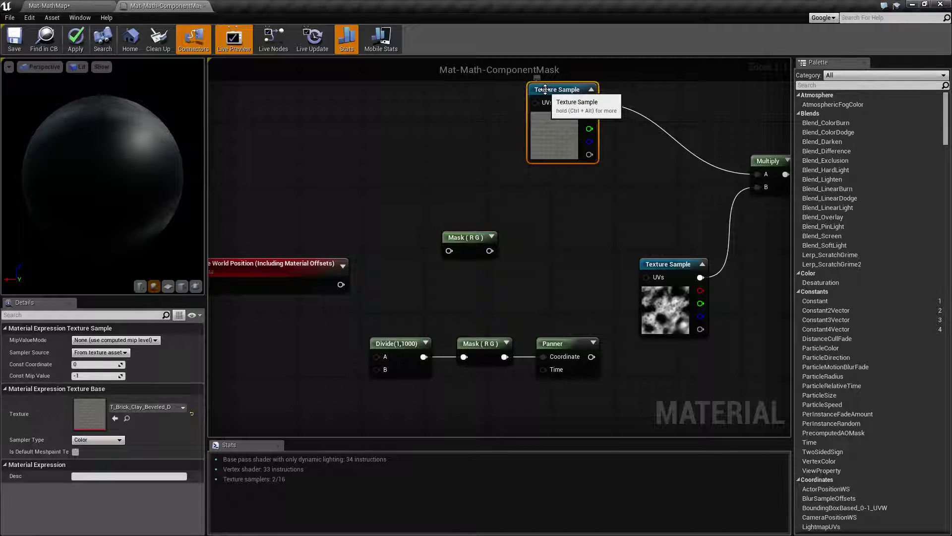
key("ctrl+w")
left_click_drag(531, 114, 449, 250)
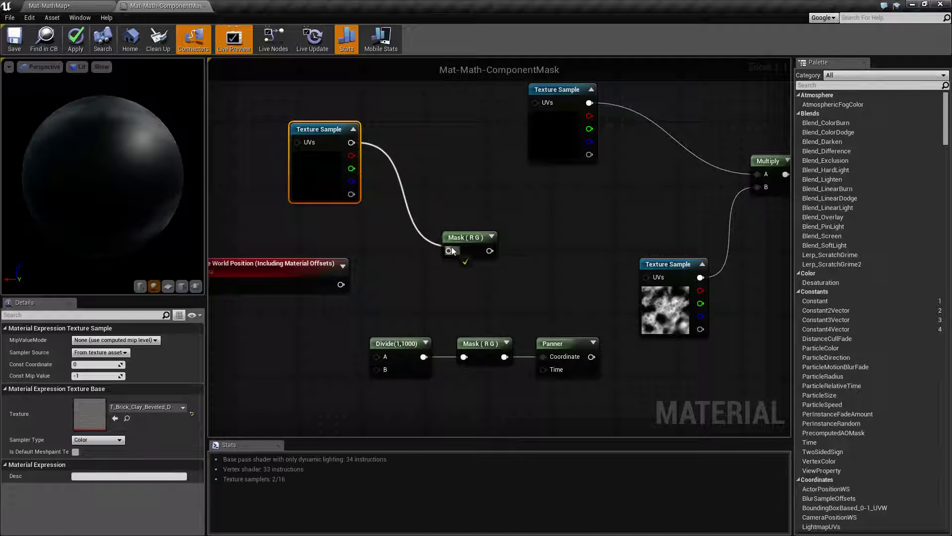
left_click(492, 237)
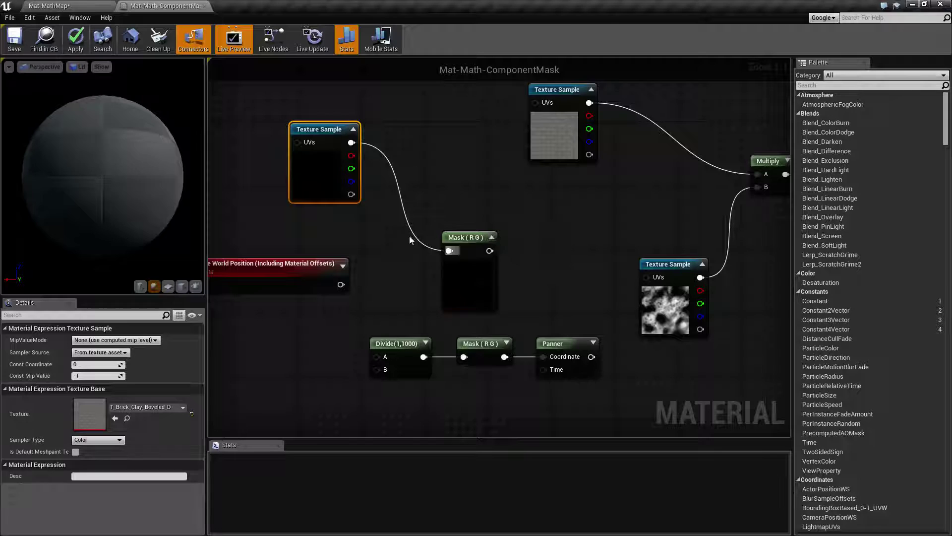
left_click_drag(469, 242, 484, 221)
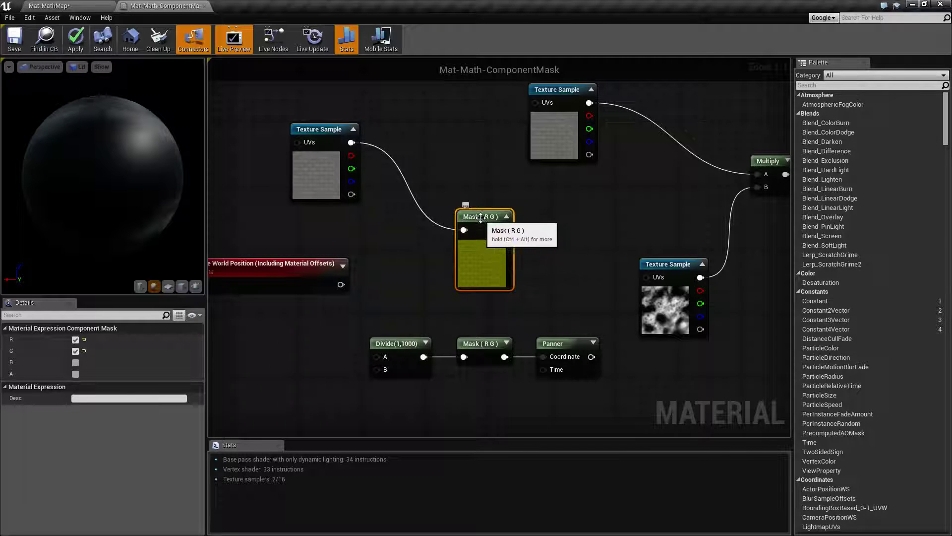
Step: Set the new Mask node to pass only the A channel, disabling R and G
left_click(75, 352)
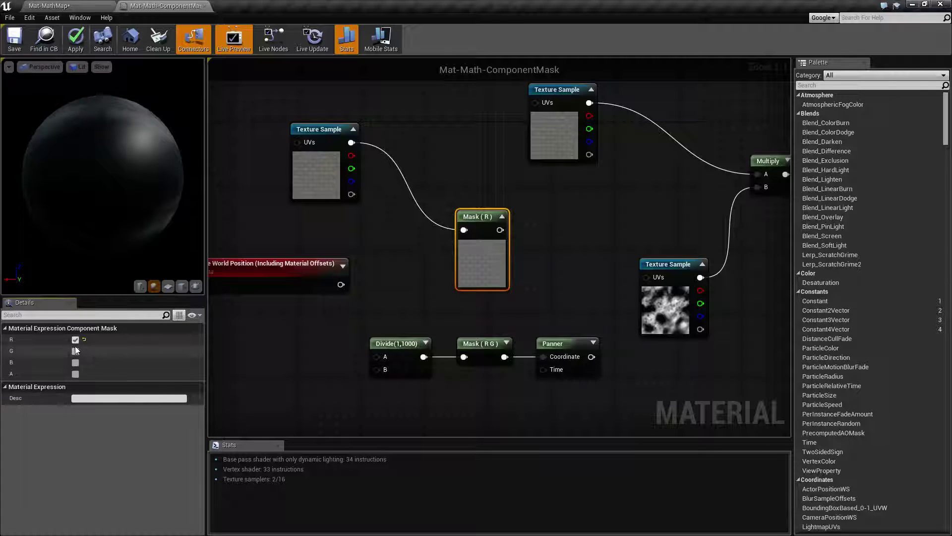
left_click(76, 340)
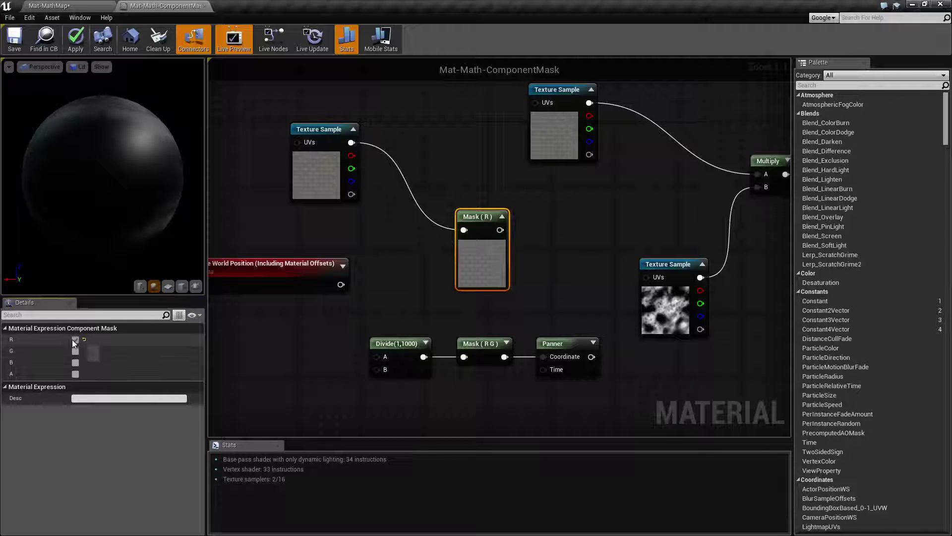
left_click(75, 374)
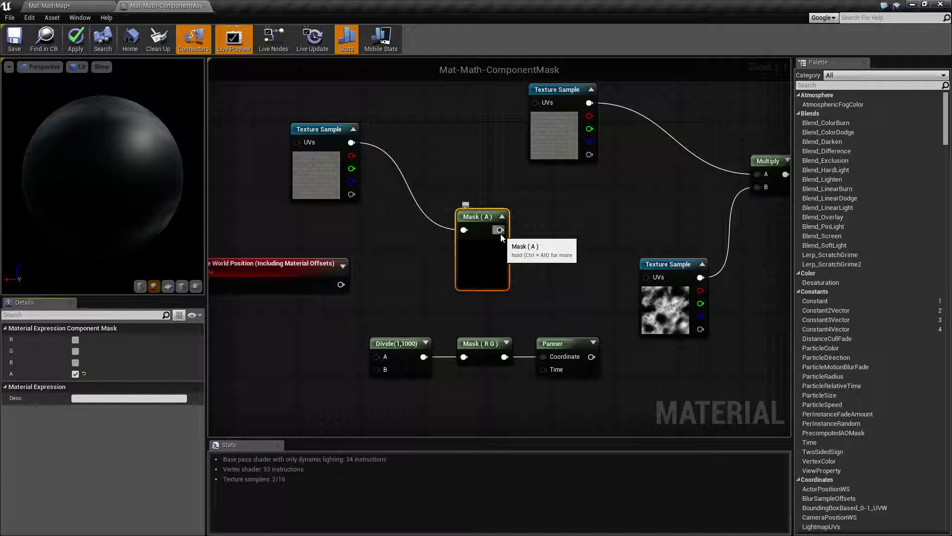
Step: Enable the R, G and B channels alongside A on the new Mask node
left_click(75, 362)
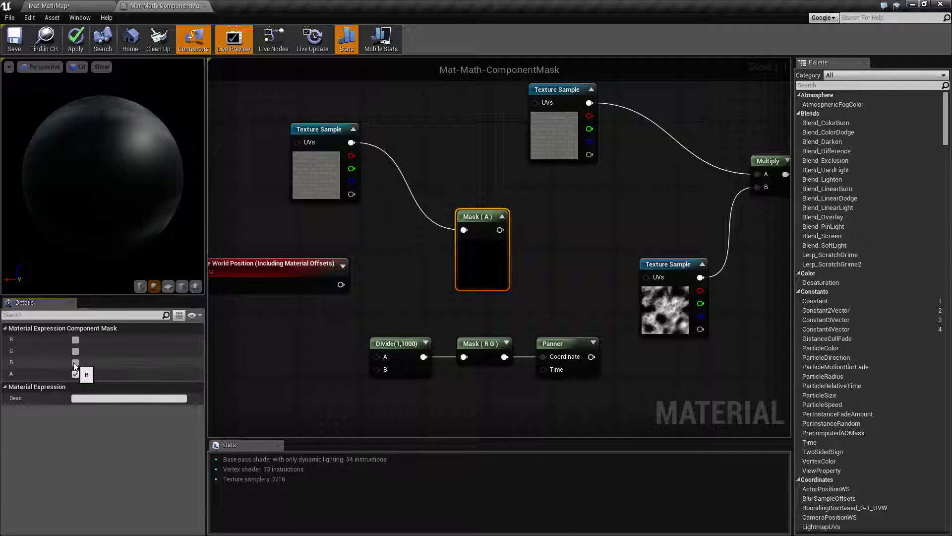
left_click(75, 339)
left_click(74, 350)
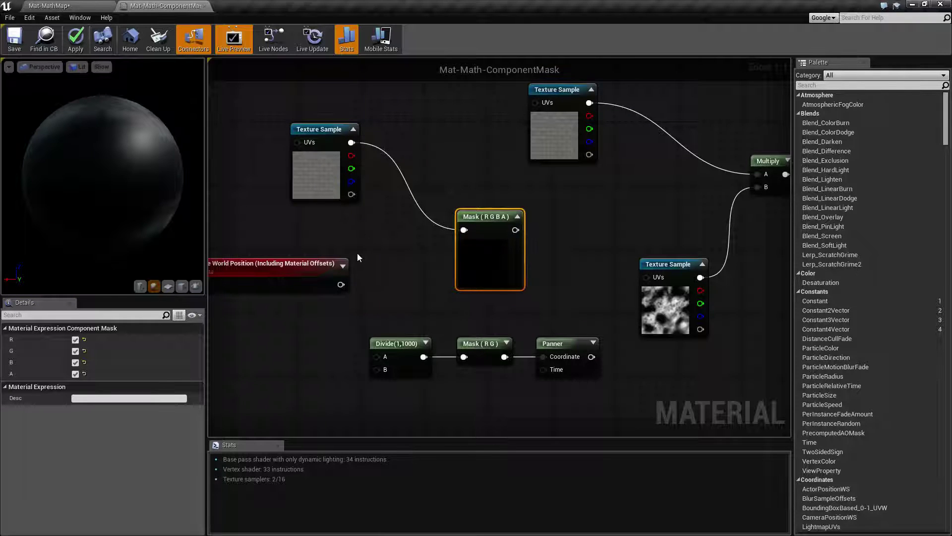
Step: Delete the new Mask node and the duplicated brick Texture Sample
key("Delete")
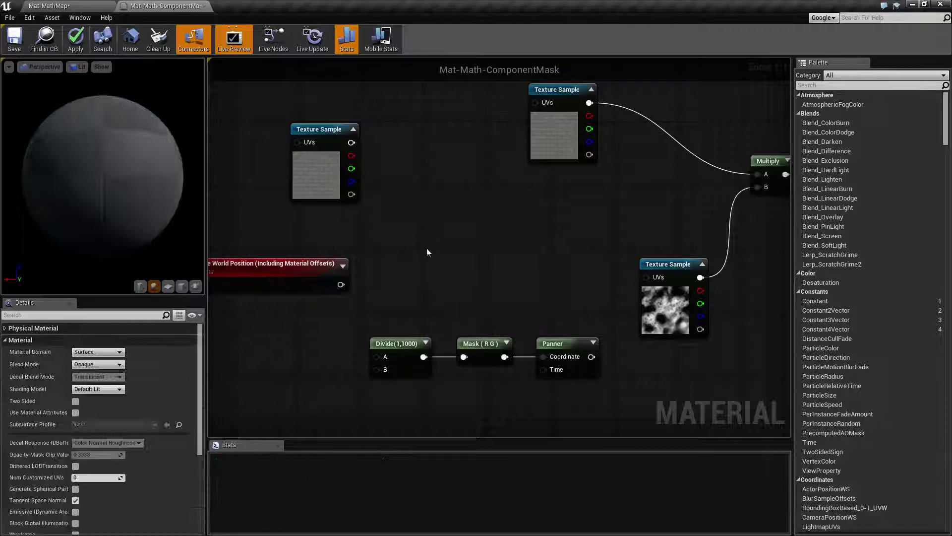
left_click_drag(382, 223, 283, 115)
key("Delete")
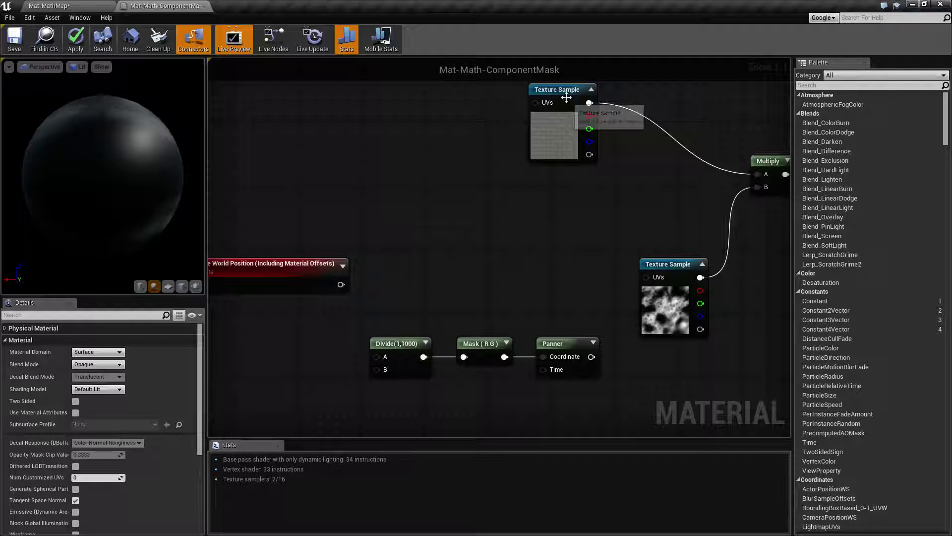
Step: Try connecting the Absolute World Position node directly to the UVs of the noise Texture Sample
left_click(292, 267)
right_click_drag(466, 303, 547, 297)
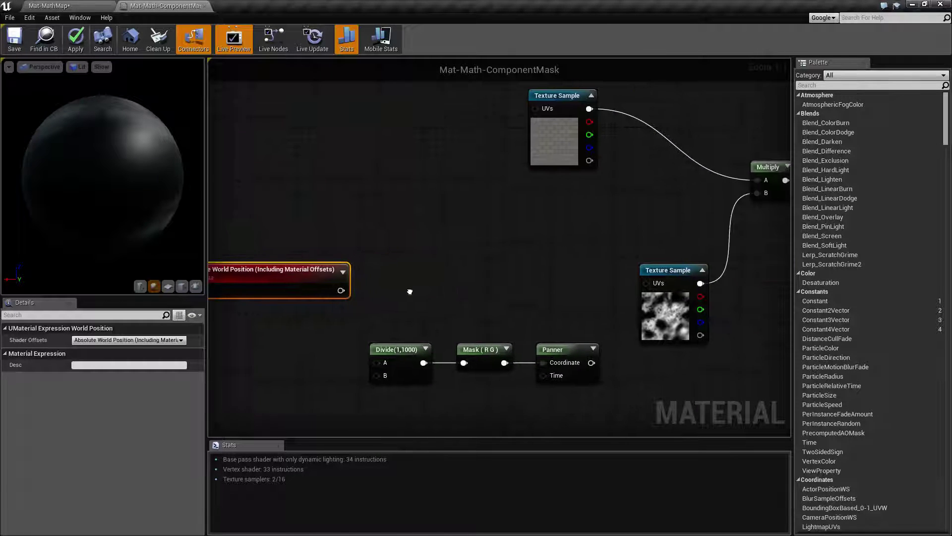
right_click_drag(420, 279, 340, 291)
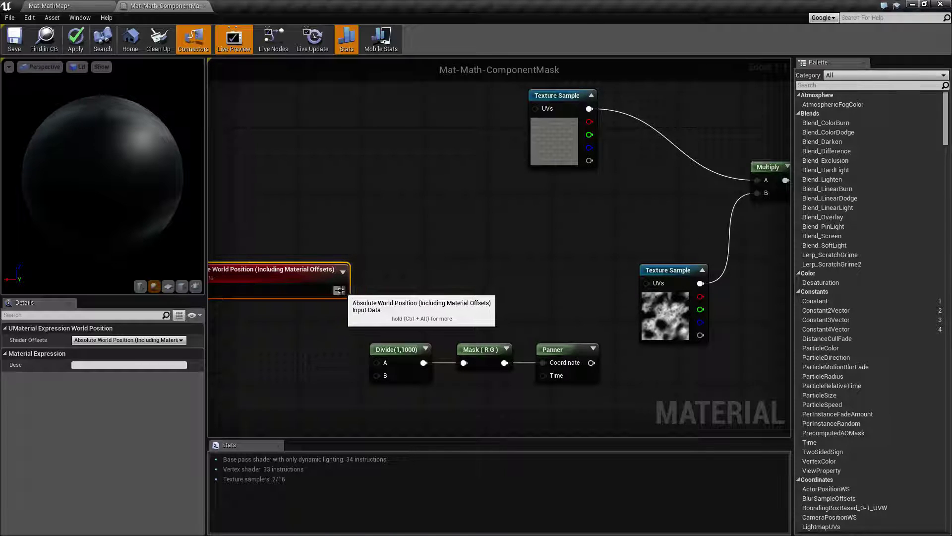
left_click_drag(342, 290, 647, 283)
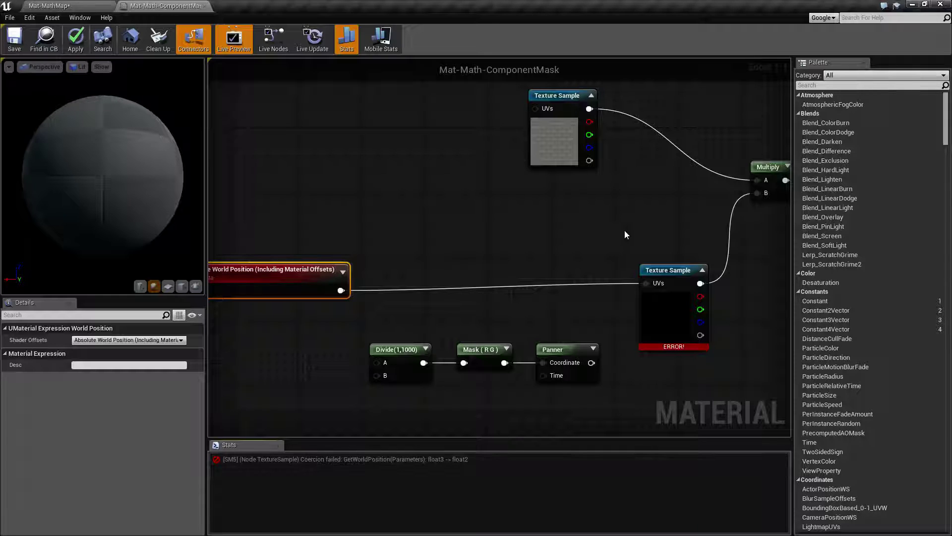
right_click_drag(624, 233, 604, 238)
left_click(647, 276)
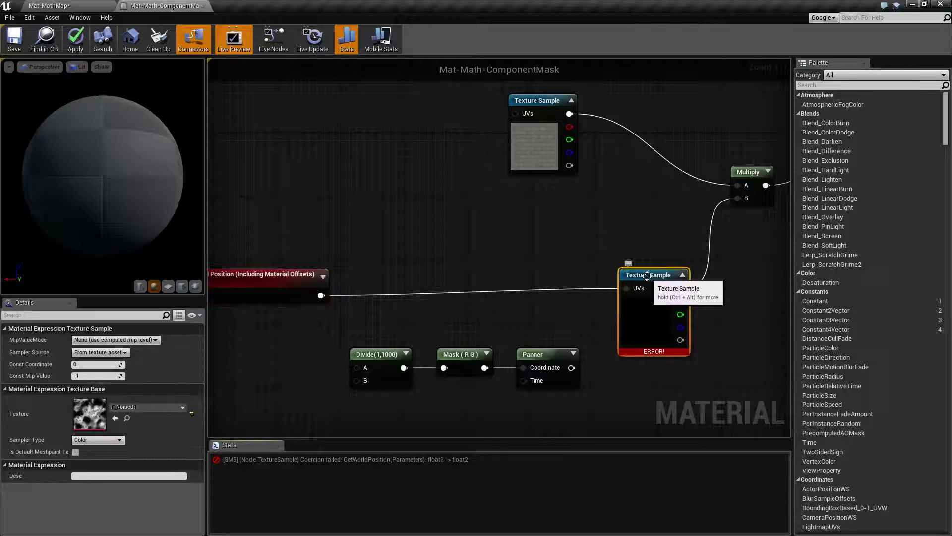
left_click(363, 310)
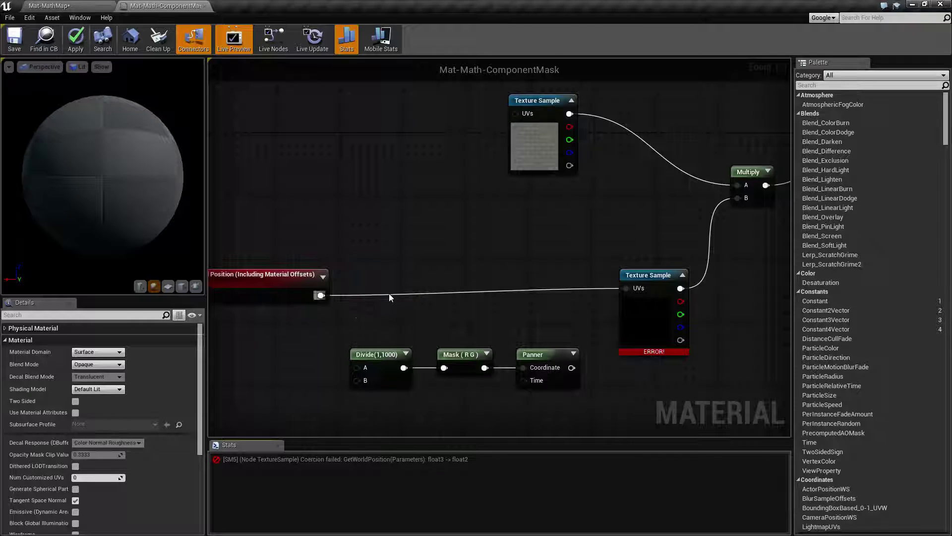
Step: Route Absolute World Position through the Mask (R G) node into the noise Texture Sample's UVs and apply the material
left_click(290, 276)
right_click_drag(389, 245, 468, 229)
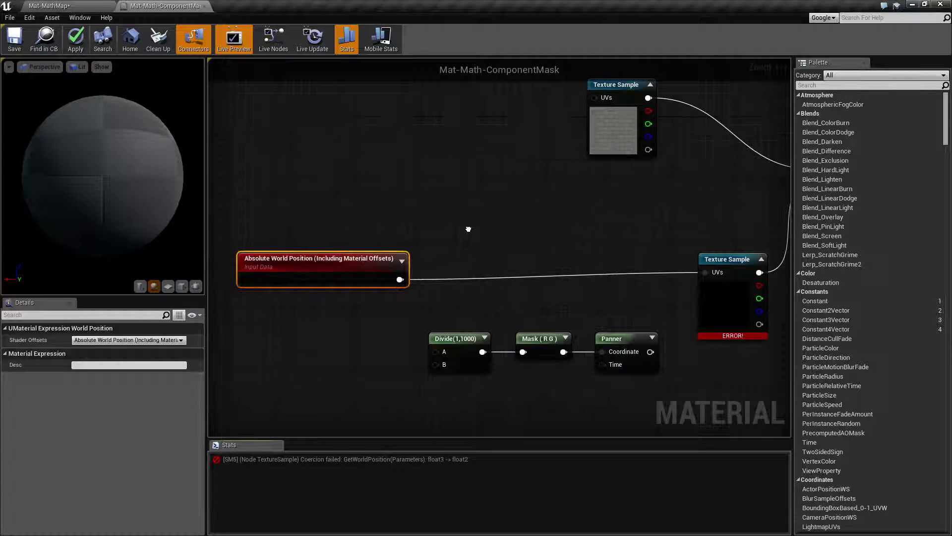
left_click(538, 236)
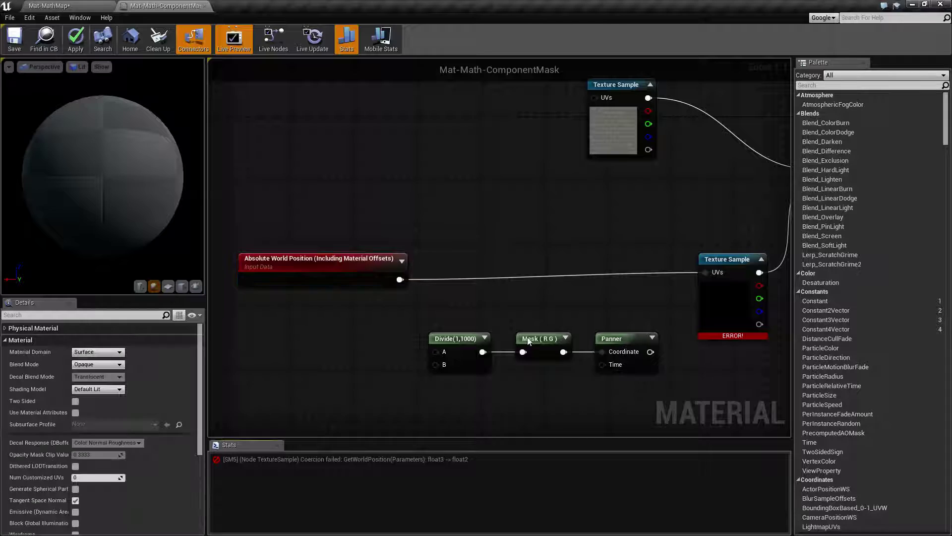
left_click_drag(399, 279, 523, 352)
right_click_drag(536, 337, 478, 333)
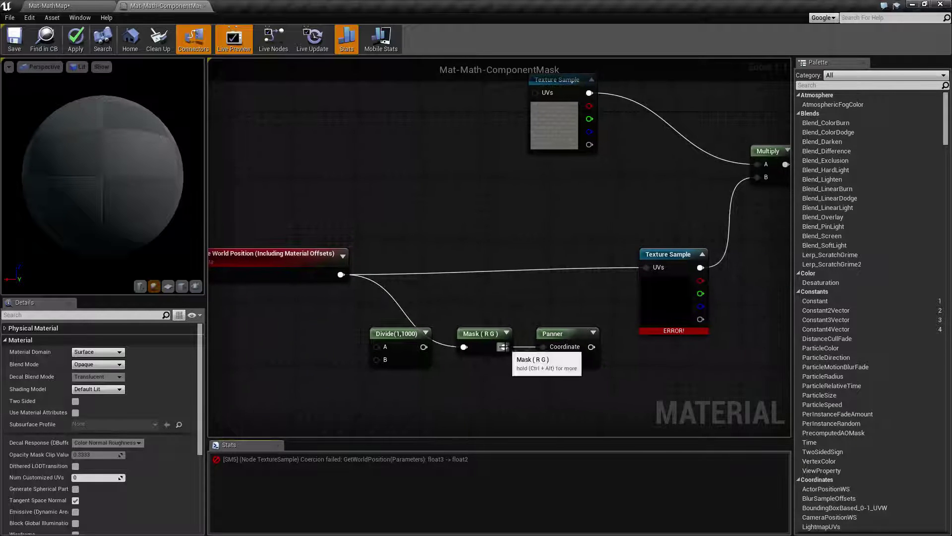
left_click_drag(592, 347, 646, 268)
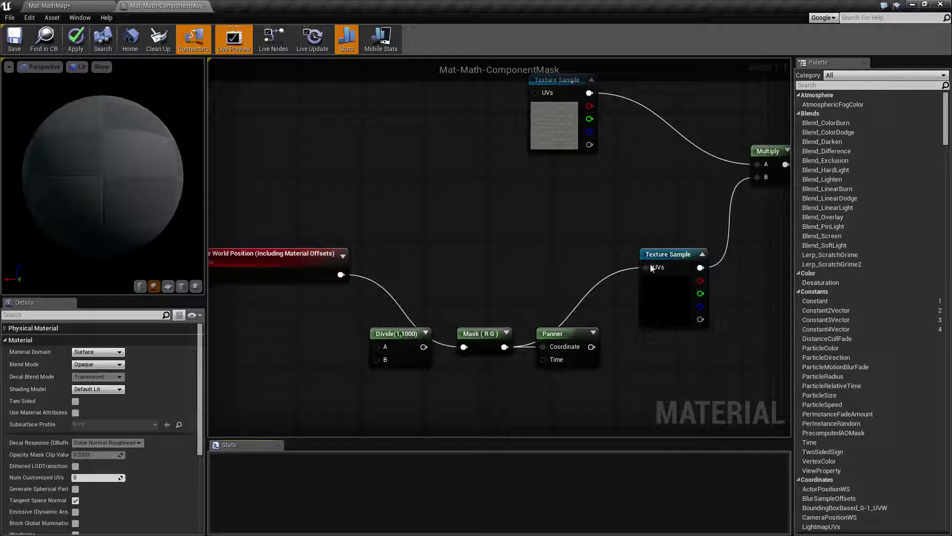
left_click(77, 40)
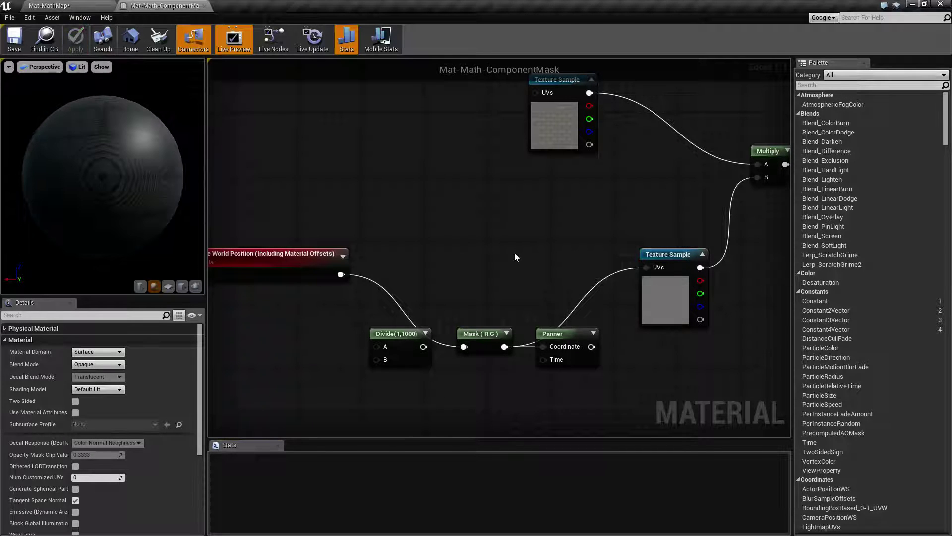
mouse_move(136, 164)
left_mouse_down()
mouse_move(169, 167)
mouse_move(129, 165)
left_mouse_up()
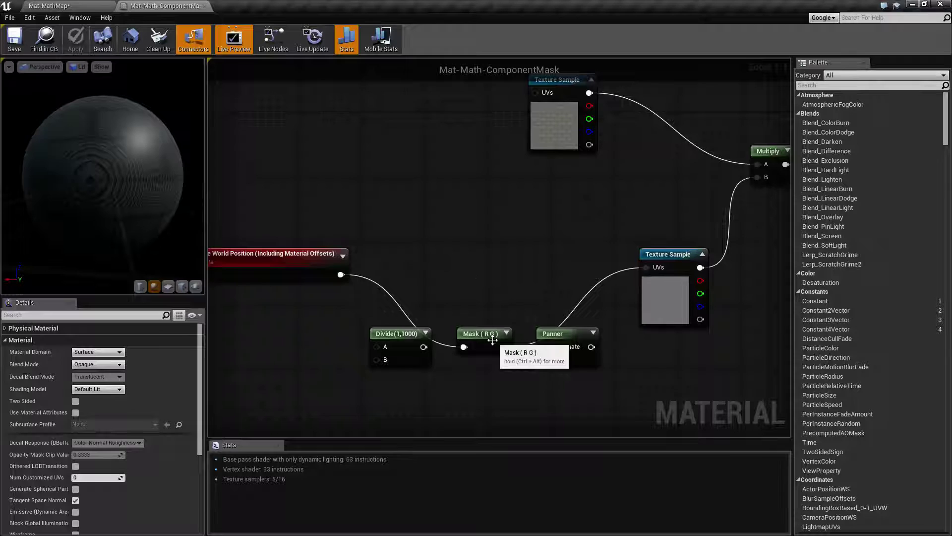
Step: Insert the Divide node between Absolute World Position and Mask (R G) using its A input, and check the mask's preview
left_click(270, 254)
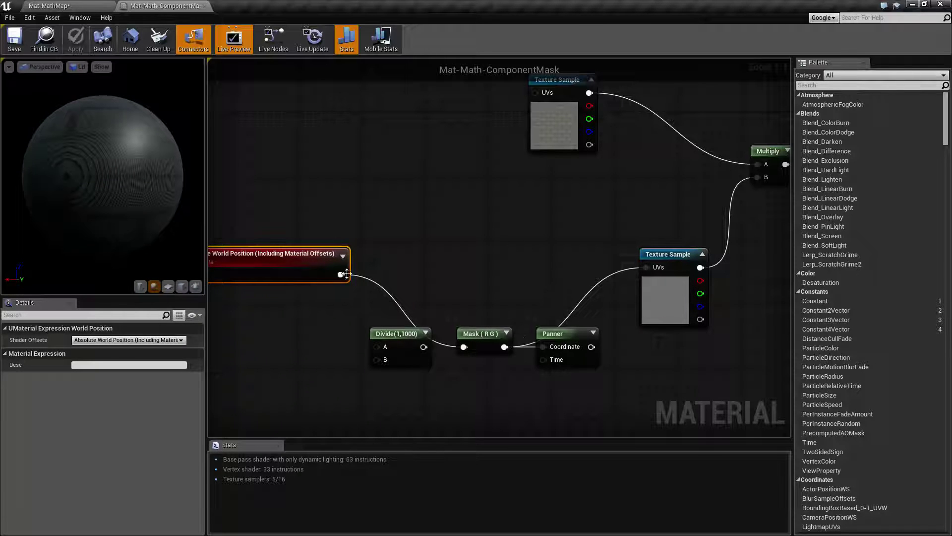
left_click_drag(340, 274, 464, 346)
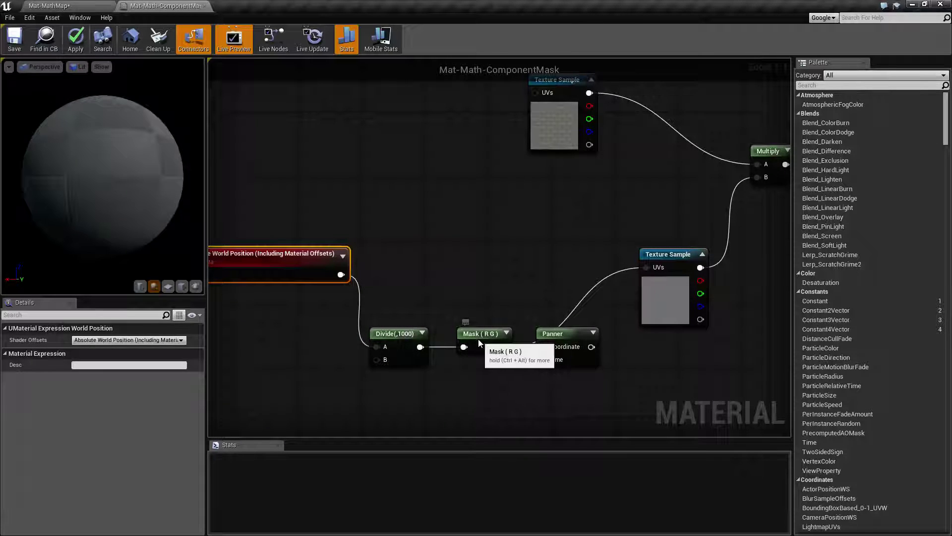
left_click(479, 339)
left_click(506, 334)
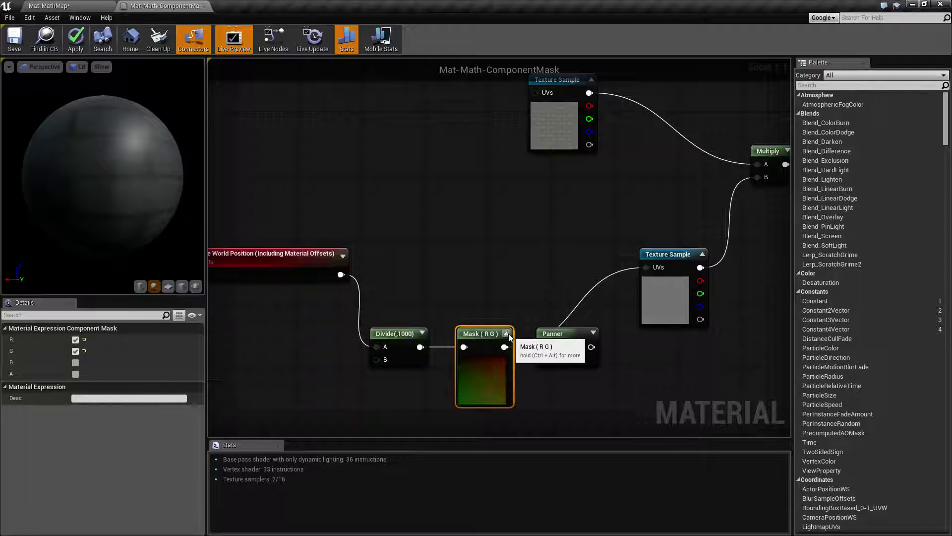
left_click(507, 334)
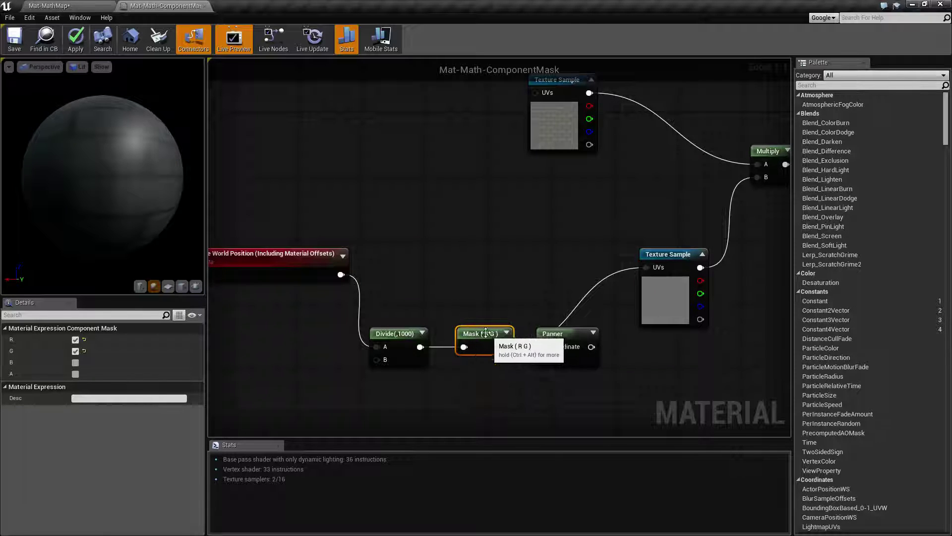
Step: Insert the Panner node between Mask (R G) and the noise Texture Sample's UVs, using its Coordinate input
left_click_drag(511, 350, 546, 347)
left_click(557, 333)
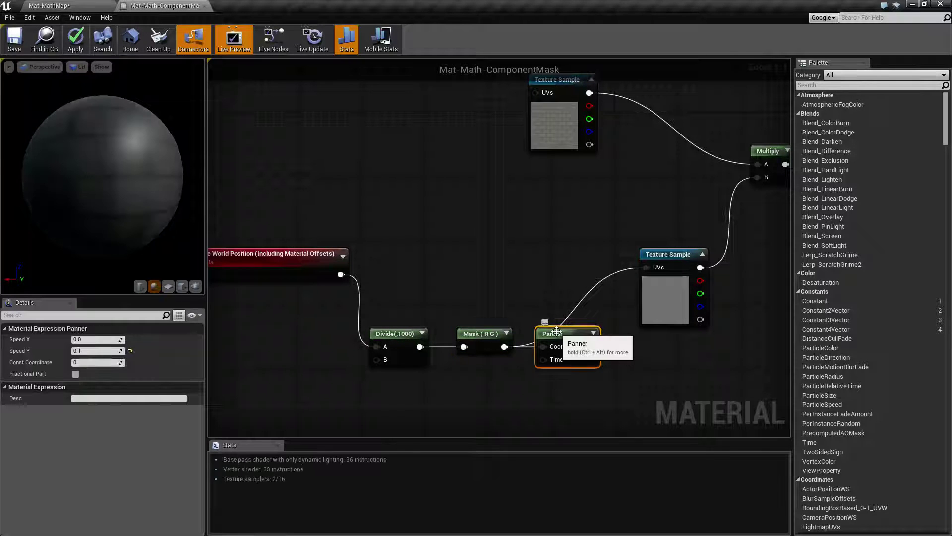
left_click_drag(592, 347, 652, 267)
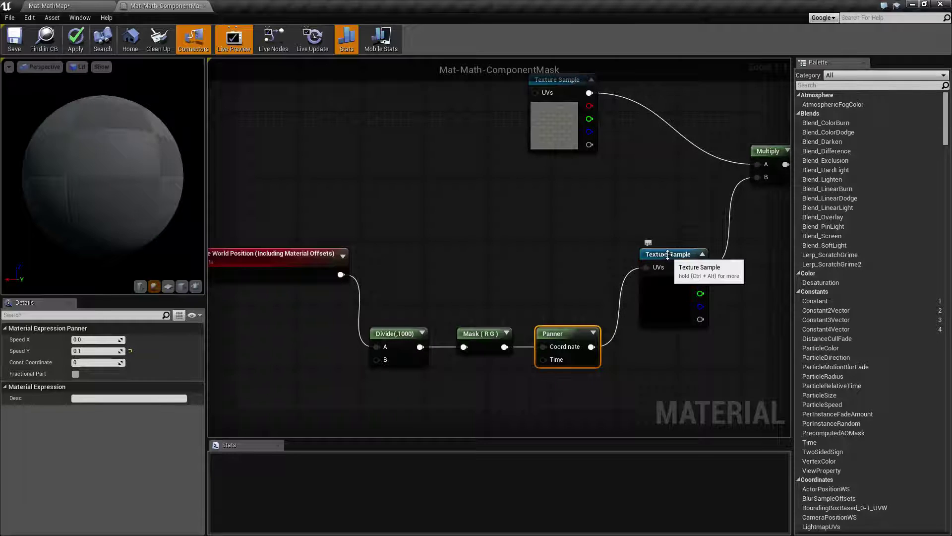
left_click(668, 255)
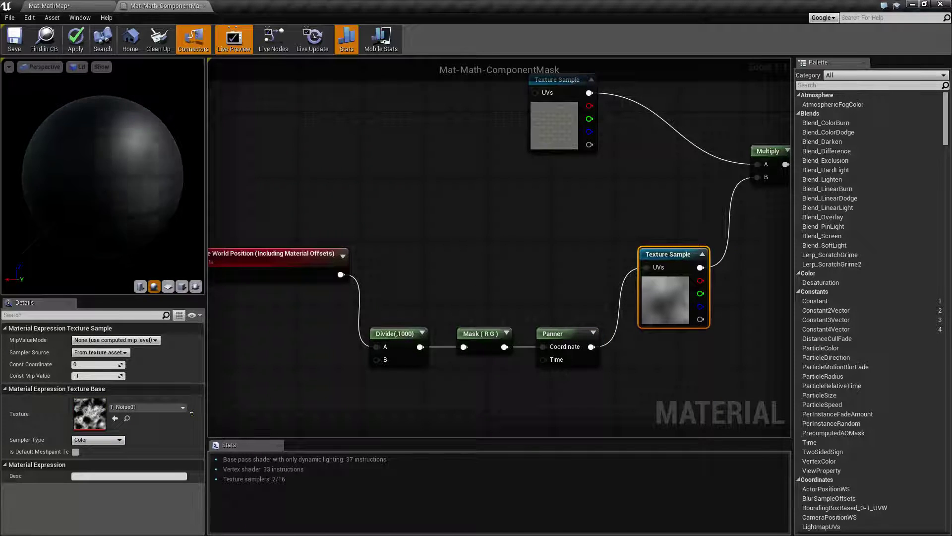
Step: Switch the material preview mesh to a cube and zoom it out until a whole face can be examined
mouse_move(114, 187)
left_mouse_down()
mouse_move(74, 187)
mouse_move(109, 187)
left_mouse_up()
left_click(182, 288)
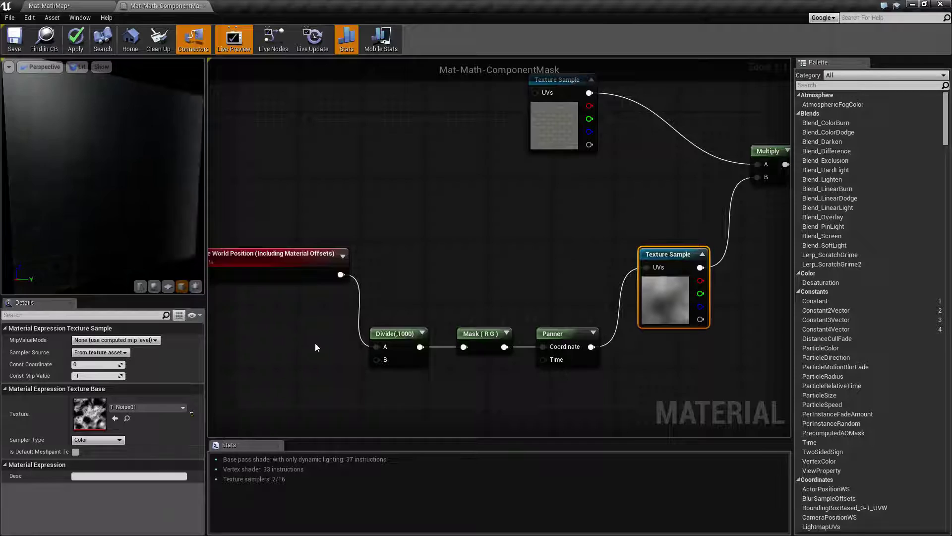
left_click(302, 281)
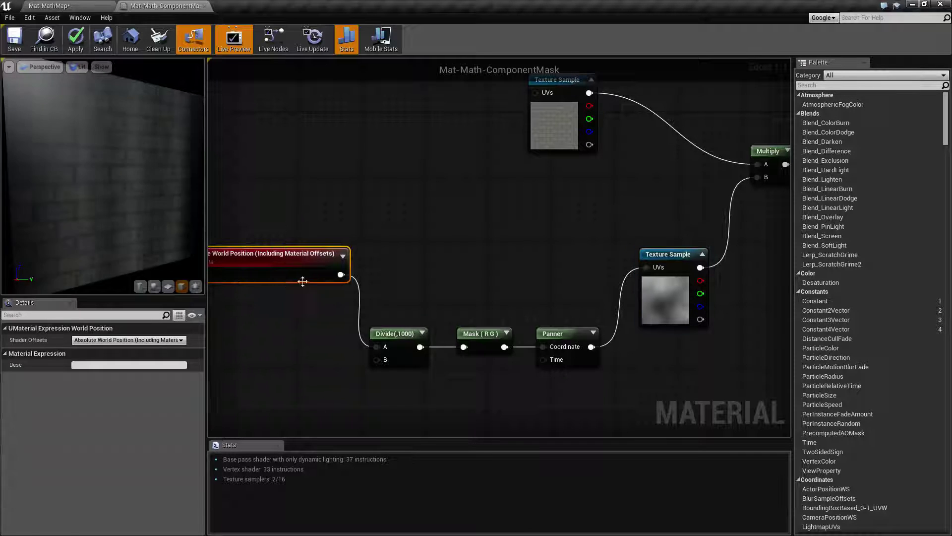
left_click(367, 219)
left_click_drag(370, 237, 594, 383)
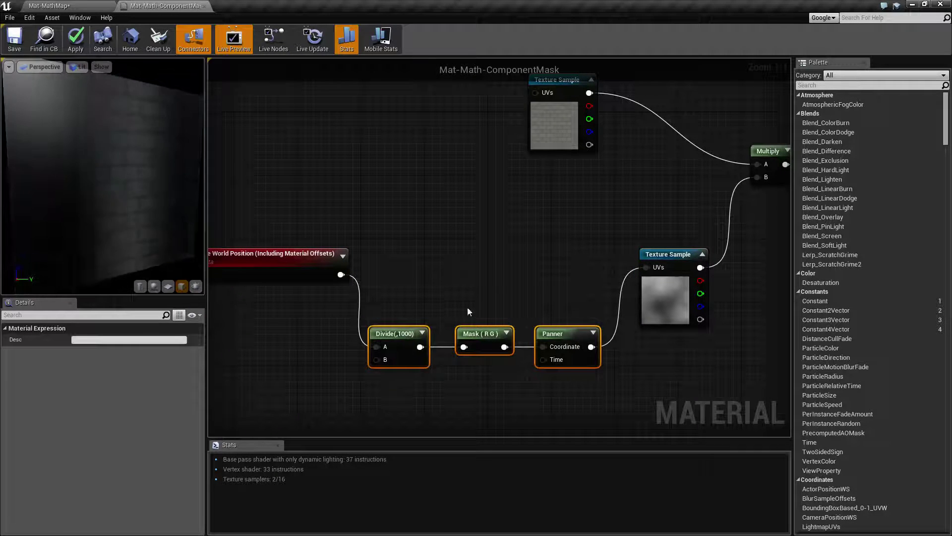
left_click(669, 256)
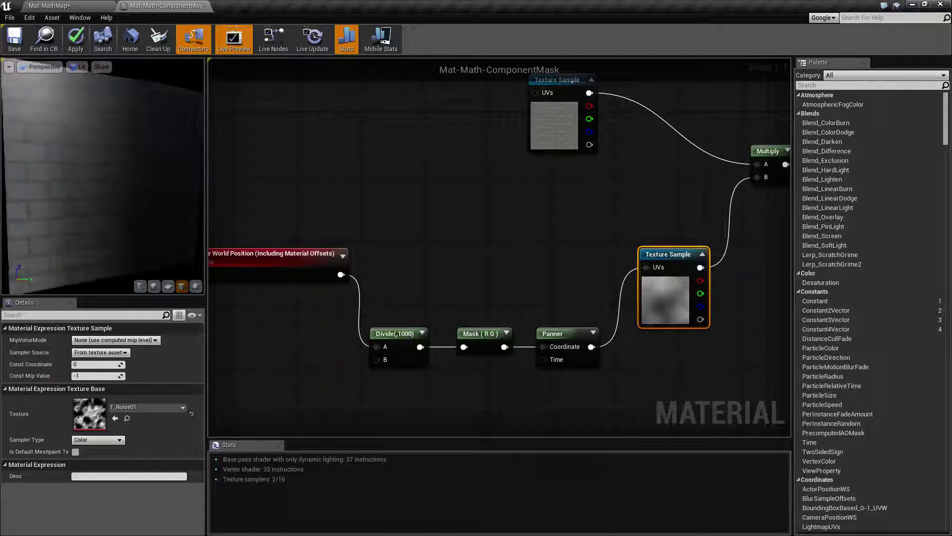
scroll(128, 171, "down", 3)
scroll(148, 210, "down", 3)
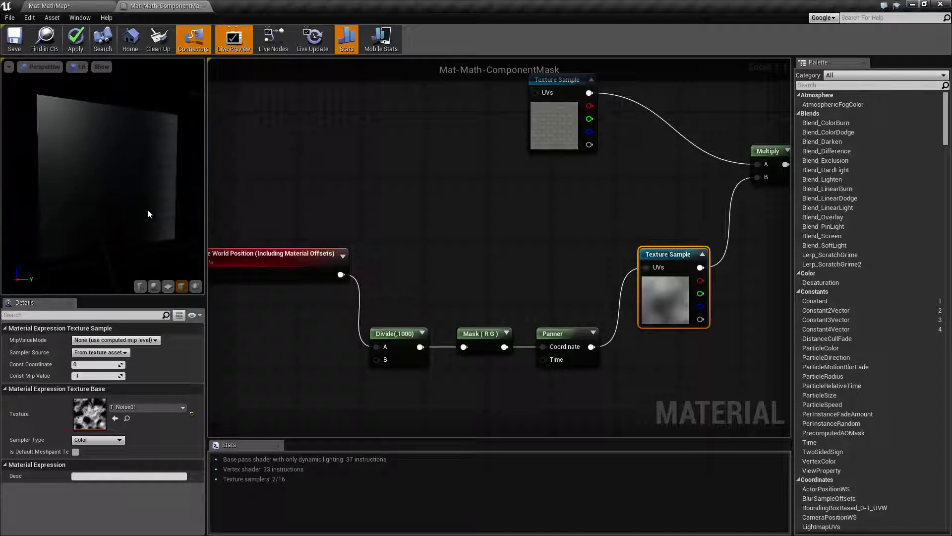
right_click_drag(317, 212, 342, 211)
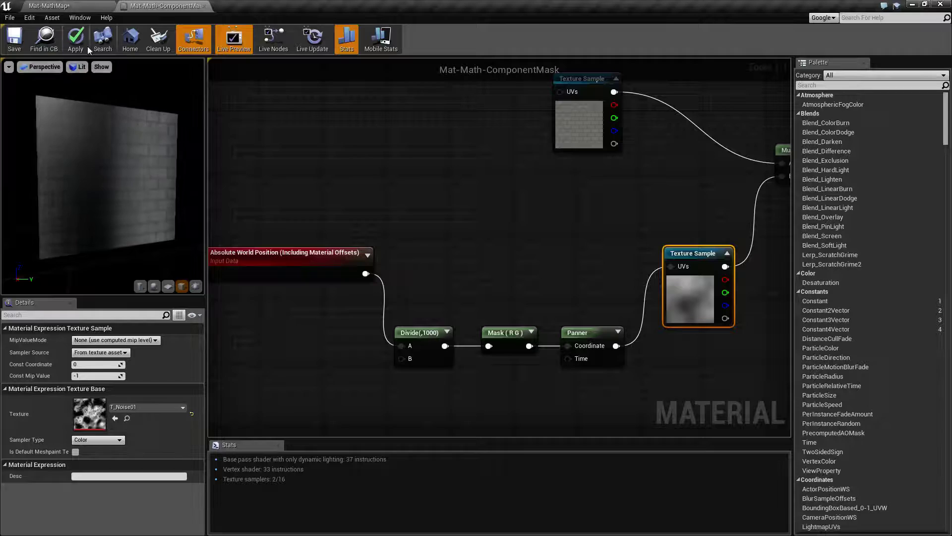
Step: Apply the material, switch to the Mat-MathMap level and place a new cube near the floor's corner
left_click(68, 4)
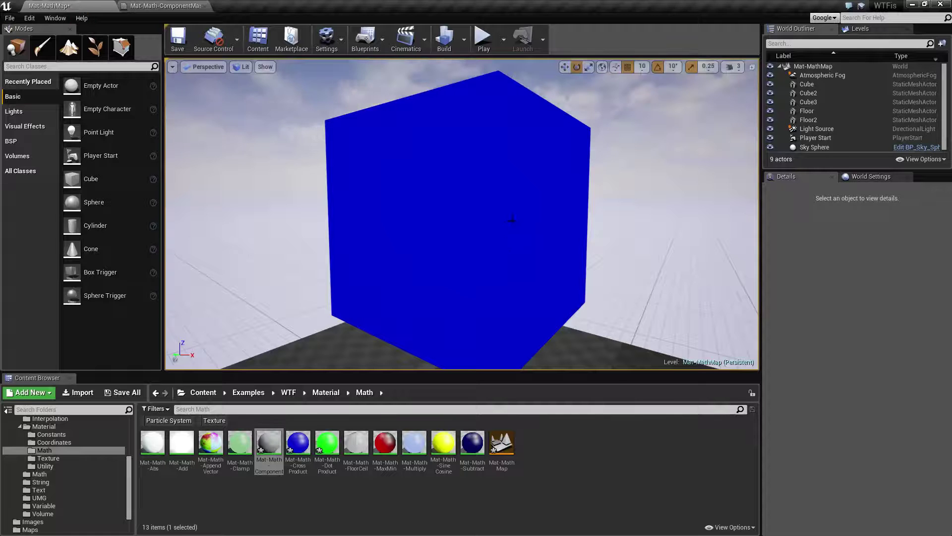
right_click_drag(512, 219, 702, 231)
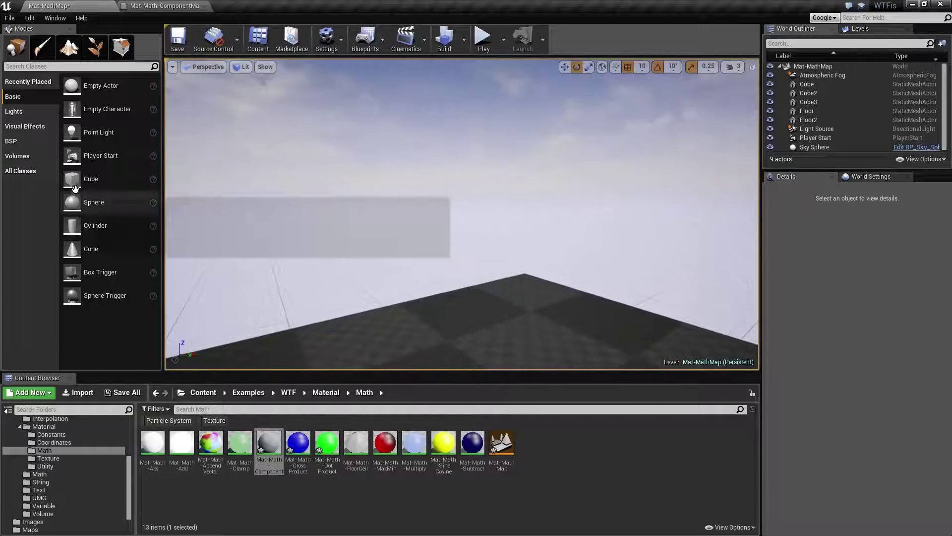
left_click_drag(75, 188, 485, 319)
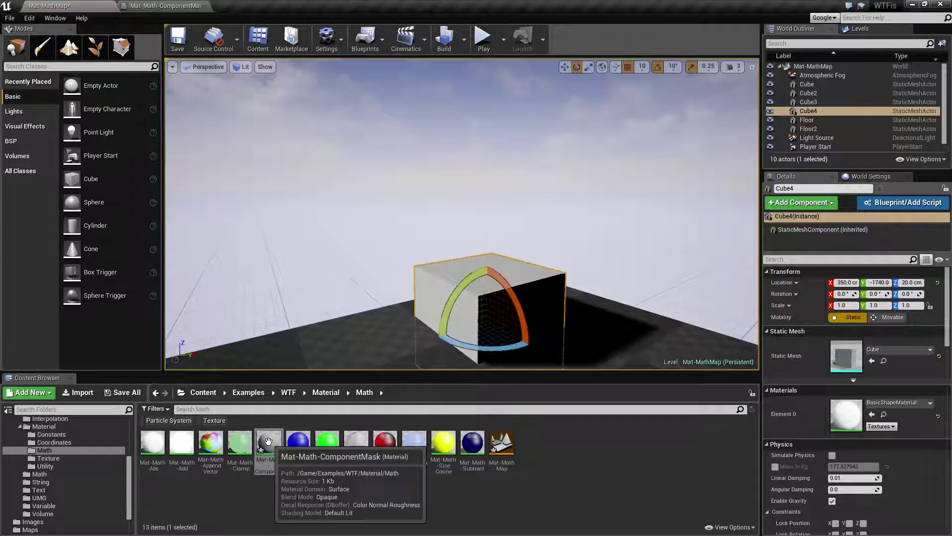
Step: Assign the Mat-Math-ComponentMask material to the new cube and raise the cube to Z 120 cm
left_click_drag(267, 441, 485, 172)
right_click_drag(485, 171, 441, 181)
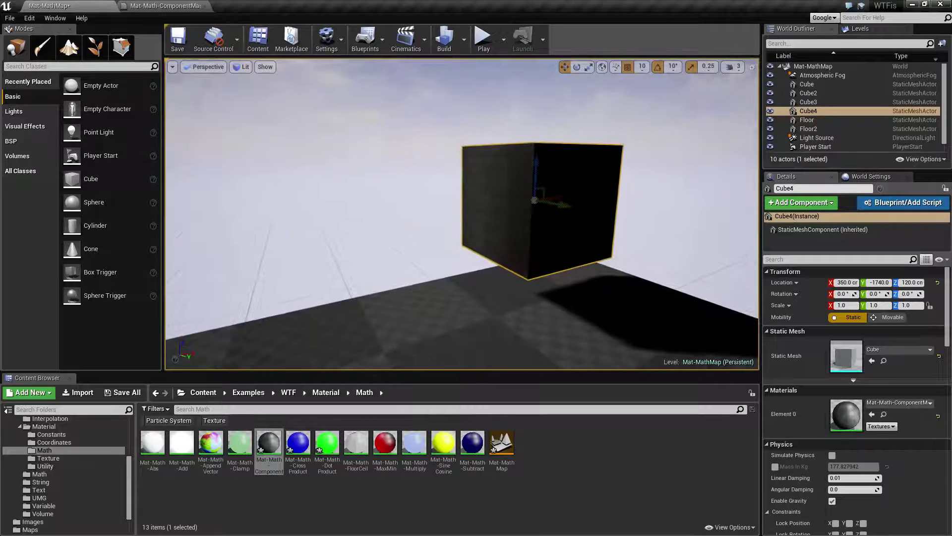
mouse_move(559, 203)
left_mouse_down()
mouse_move(508, 190)
mouse_move(569, 207)
mouse_move(472, 221)
mouse_move(567, 198)
left_mouse_up()
Step: Try stretching the cube to a Y scale of 4.0, then return its Y scale to 1.0
right_click_drag(566, 198, 695, 191)
left_click_drag(498, 224, 472, 253)
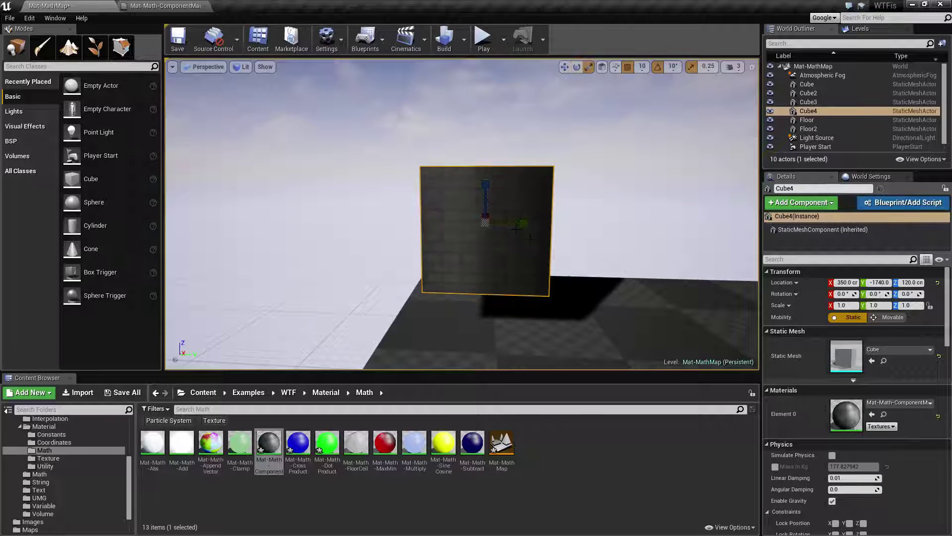
left_click_drag(523, 223, 714, 223)
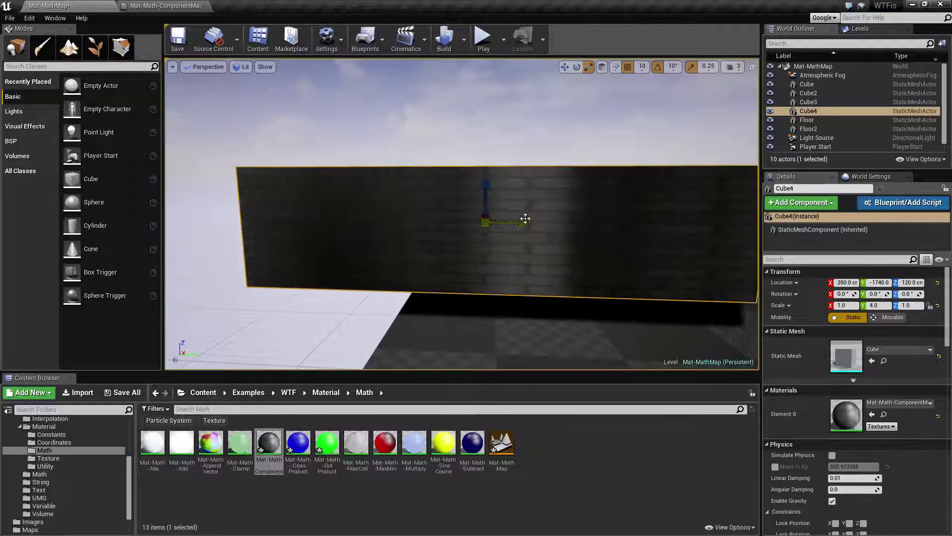
left_click_drag(525, 222, 491, 223)
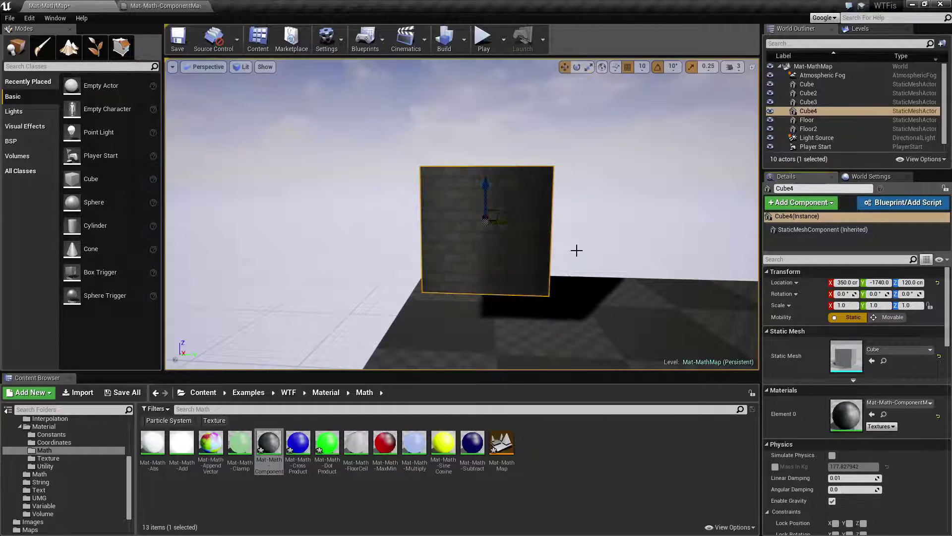
Step: Apply the Mat-Math-ComponentMask material to the floor and lower the cube to Z 20 cm
right_click_drag(576, 250, 485, 288)
left_click_drag(299, 465, 520, 325)
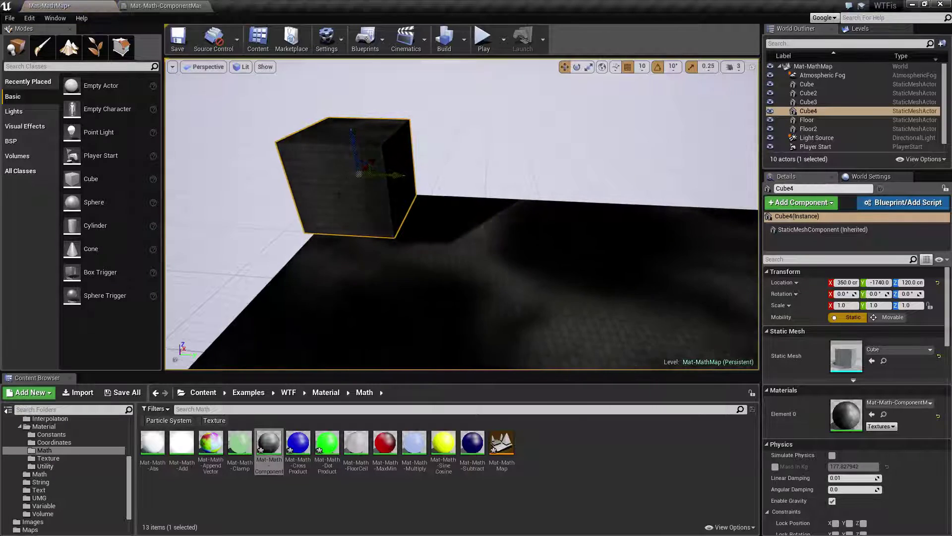
right_click_drag(462, 213, 392, 214)
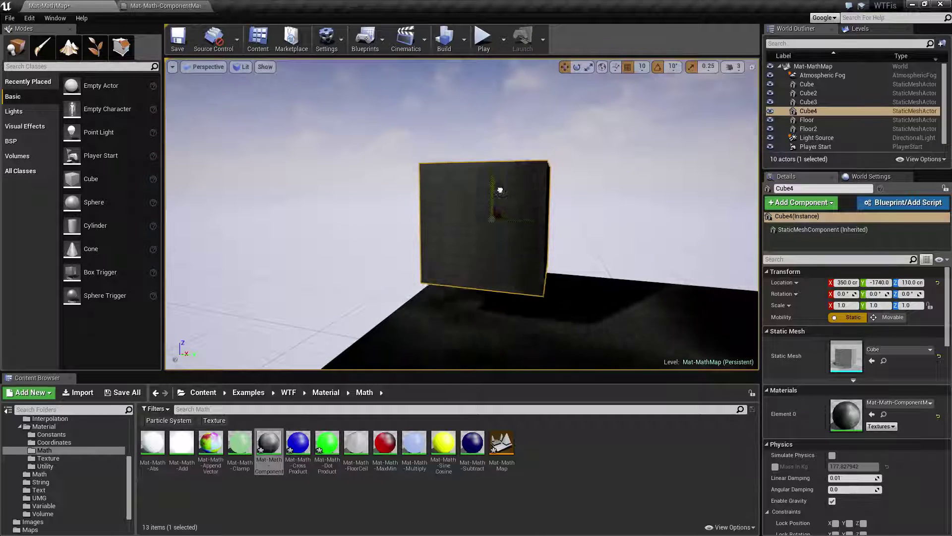
right_click_drag(461, 213, 422, 253)
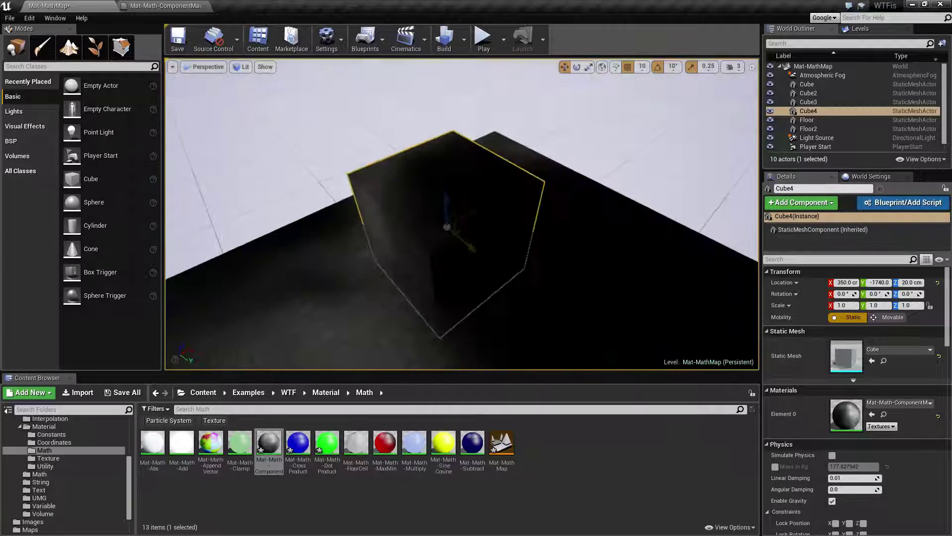
Step: Deselect the cube and examine the panning noise across the cube and floor from several angles
key("a")
key("Escape")
right_click_drag(449, 219, 454, 213)
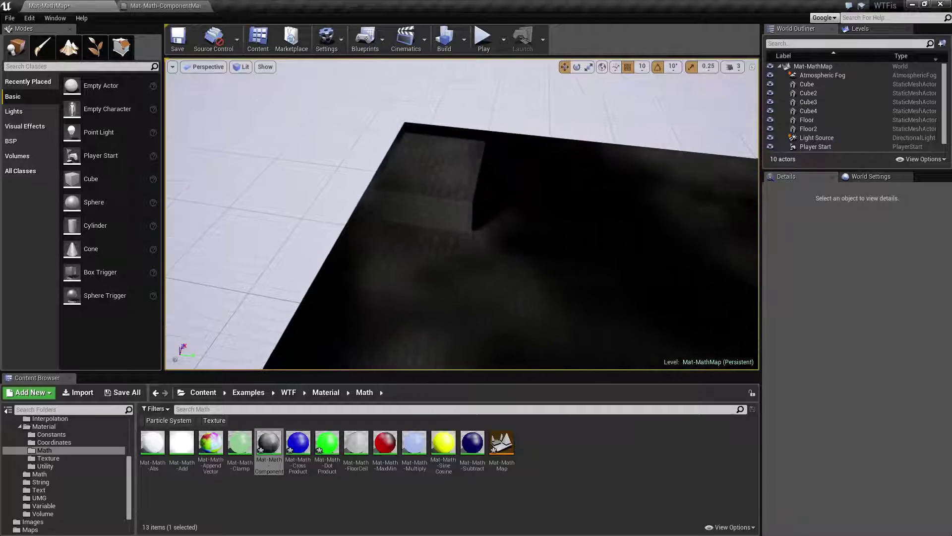
left_click(496, 233)
left_click(437, 198)
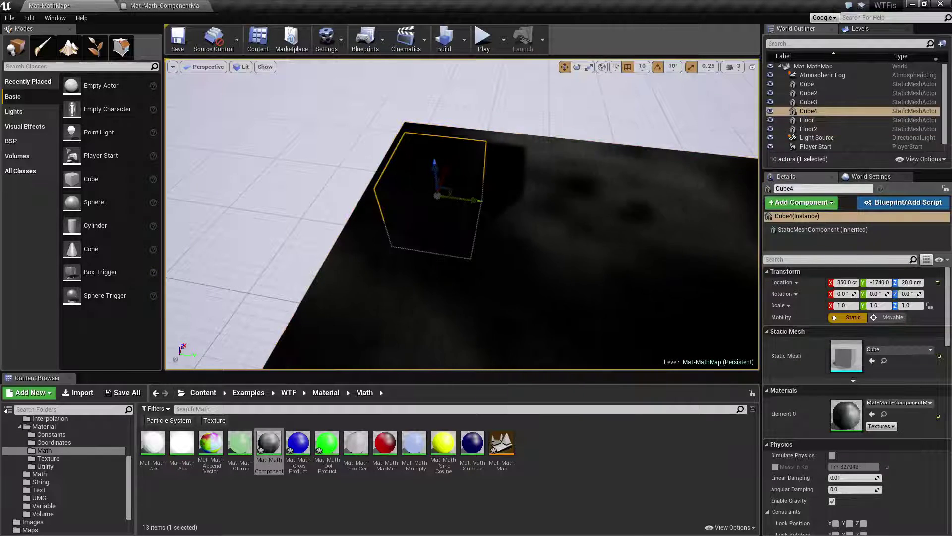
right_click_drag(565, 218, 628, 248)
key("Escape")
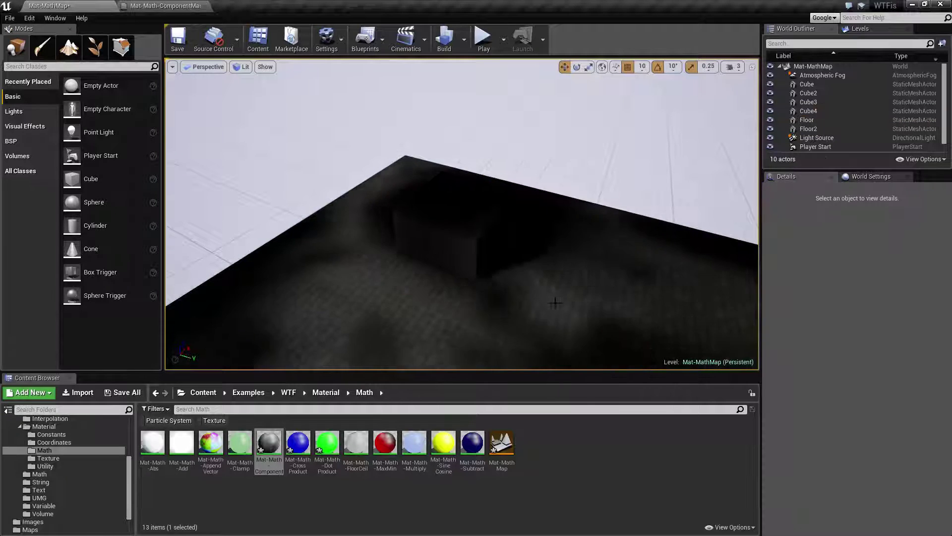
right_click_drag(557, 302, 615, 295)
right_click_drag(533, 231, 528, 232)
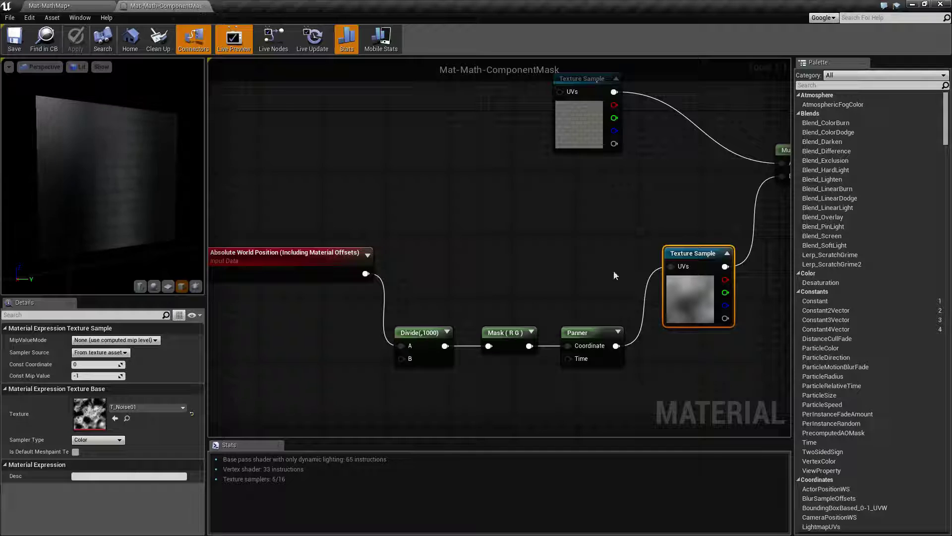
Step: Return to the Mat-Math-ComponentMask material and examine the Mask (R G) node's channel settings and its place in the UV chain
right_click_drag(492, 301, 493, 251)
left_click(508, 294)
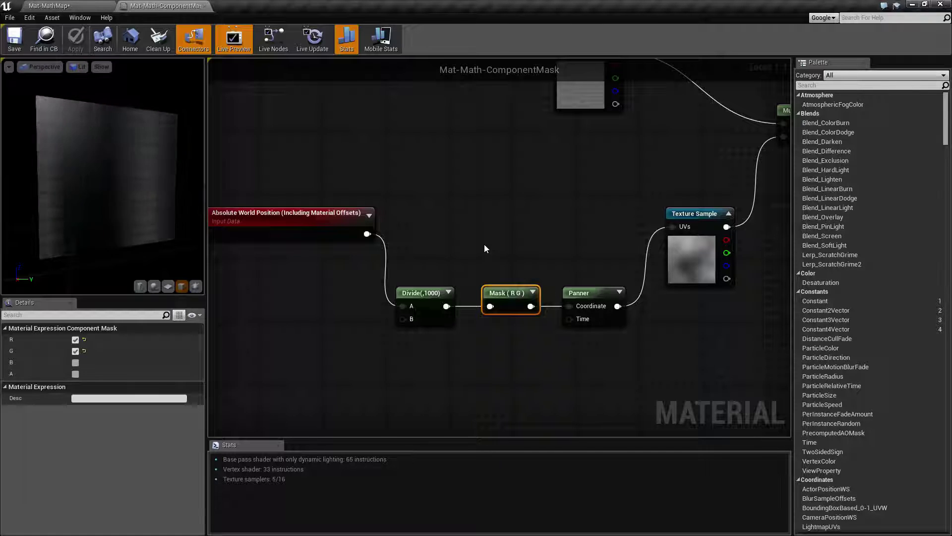
left_click(505, 260)
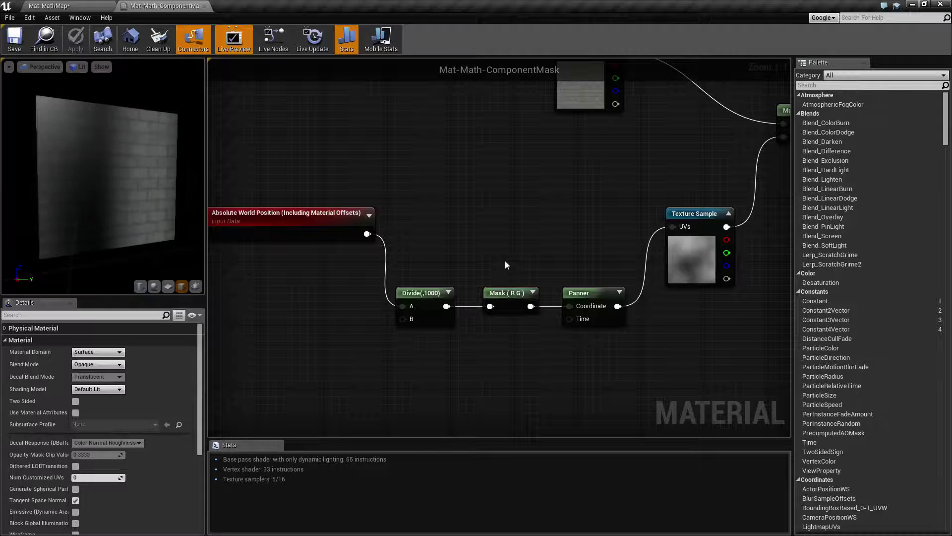
left_click(511, 292)
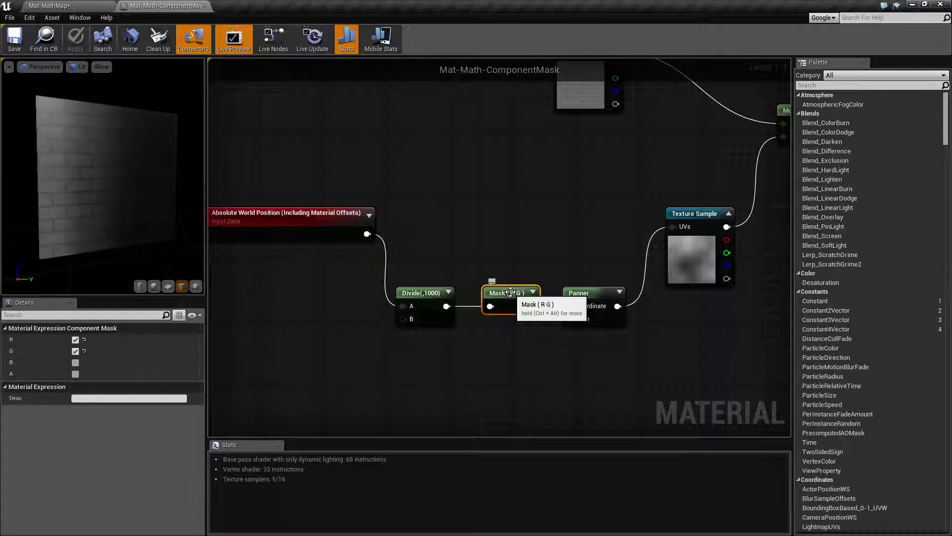
left_click(498, 346)
left_click_drag(274, 179, 349, 258)
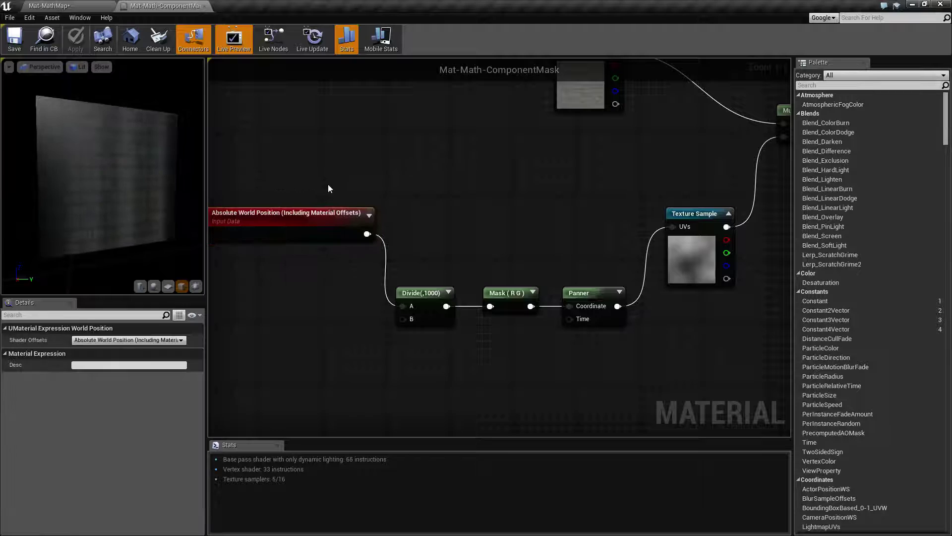
left_click(489, 254)
left_click(510, 294)
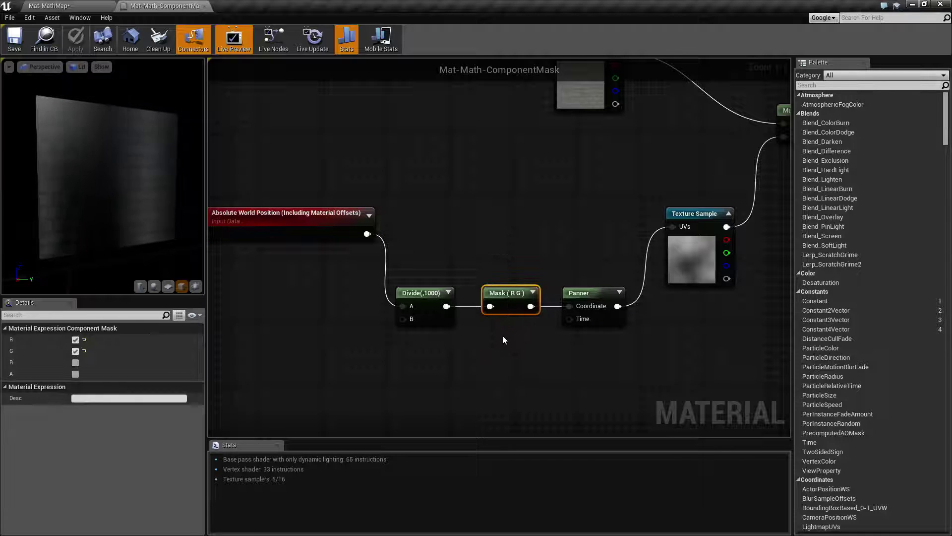
left_click(457, 225)
right_click_drag(479, 244, 501, 191)
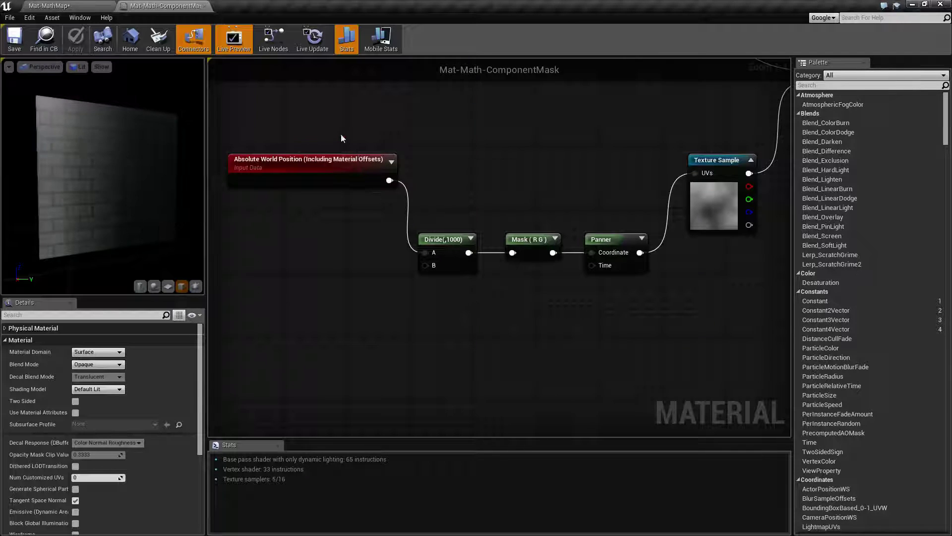
left_click(357, 173)
left_click(459, 184)
right_click_drag(460, 183, 440, 218)
left_click_drag(457, 329, 458, 328)
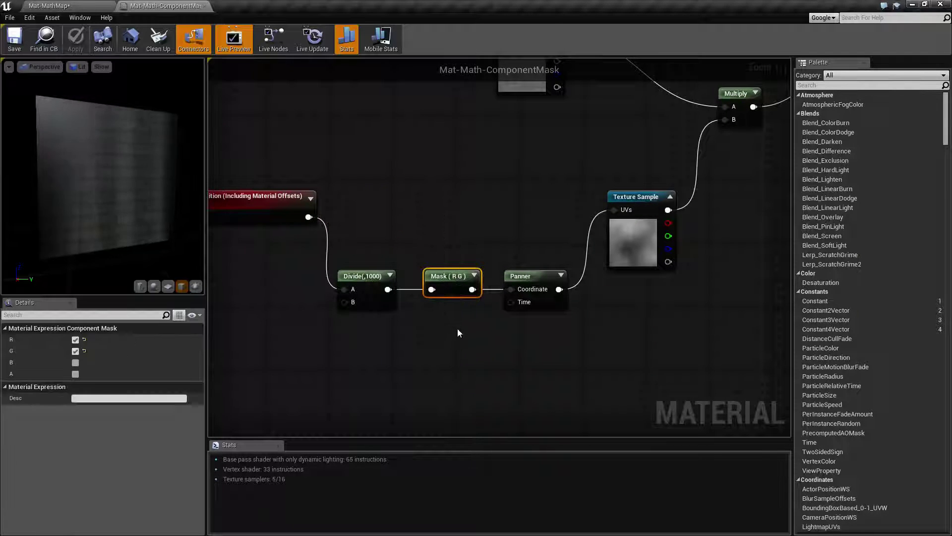
left_click(457, 328)
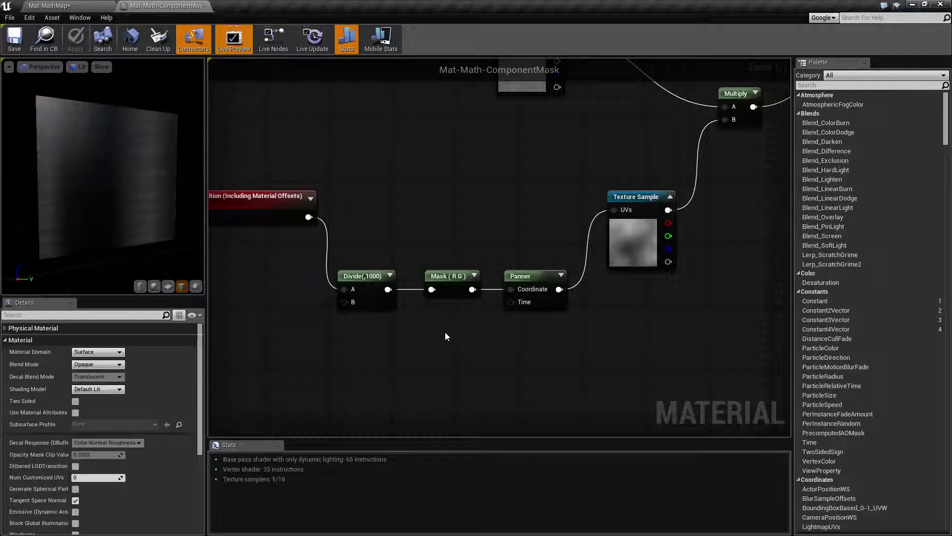